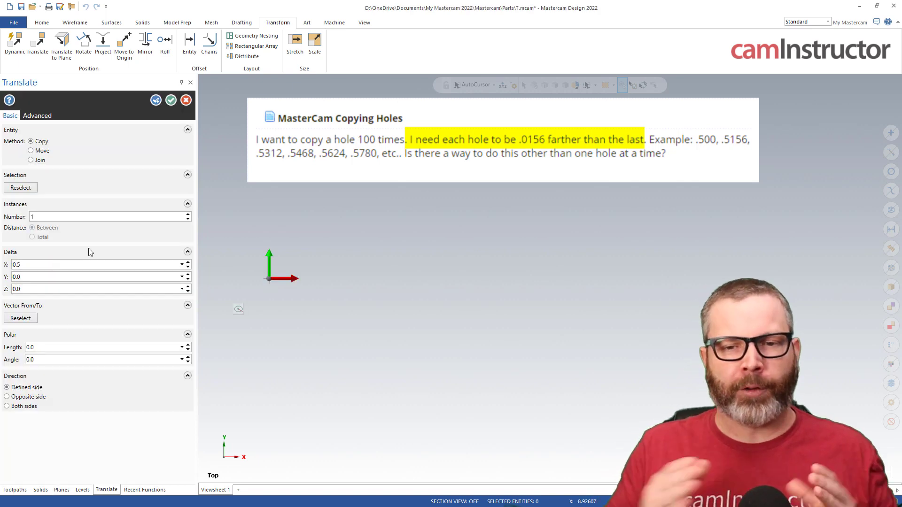
# - Set the Translate number of copies to 100
pyautogui.doubleClick(87, 217)
pyautogui.write('100')
pyautogui.press('Tab')
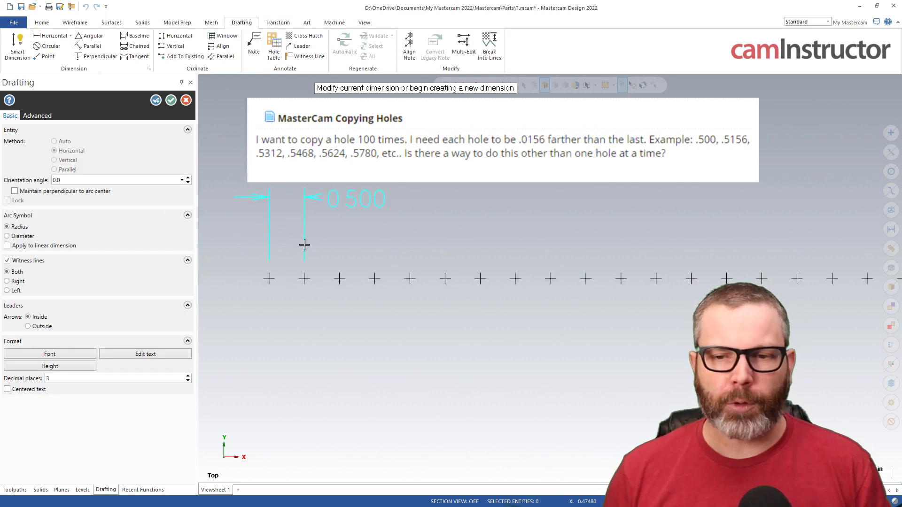
# - Add a horizontal dimension showing the 0.500 gap between two copies
pyautogui.click(304, 279)
pyautogui.click(340, 279)
pyautogui.click(372, 238)
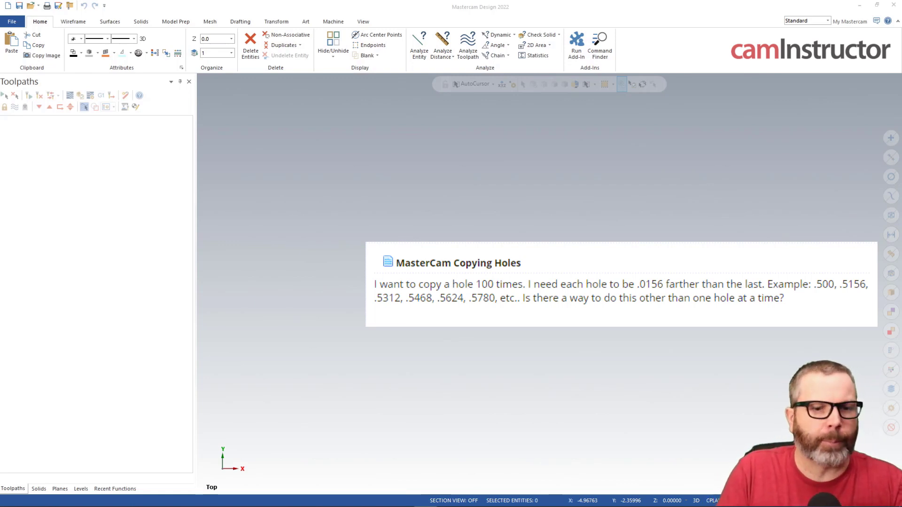
# - Sketch the first three holes with arcs labelled with the .500 and .5156 gaps
pyautogui.click(279, 175)
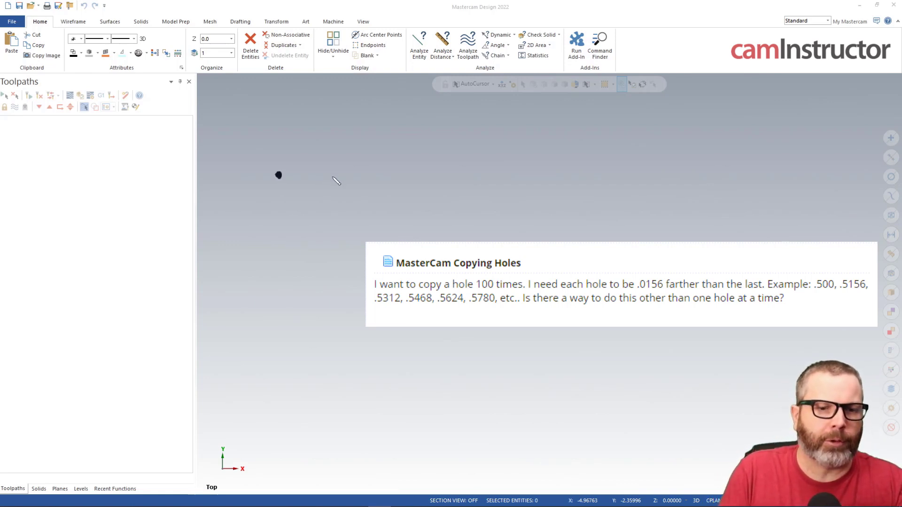
pyautogui.click(333, 175)
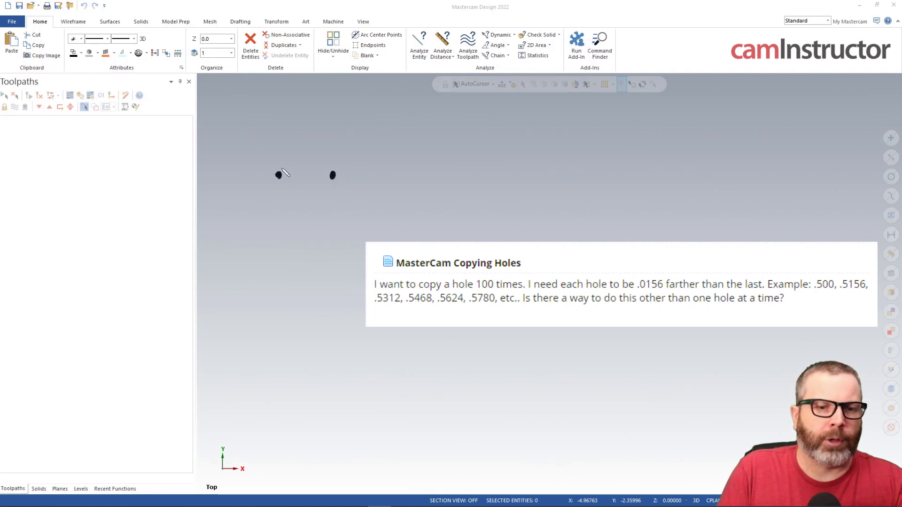
pyautogui.moveTo(283, 170)
pyautogui.mouseDown()
pyautogui.moveTo(305, 150)
pyautogui.moveTo(327, 162)
pyautogui.mouseUp()
pyautogui.click(289, 137)
pyautogui.moveTo(307, 123); pyautogui.dragTo(299, 139)
pyautogui.moveTo(309, 127); pyautogui.dragTo(311, 126)
pyautogui.moveTo(325, 125); pyautogui.dragTo(328, 138)
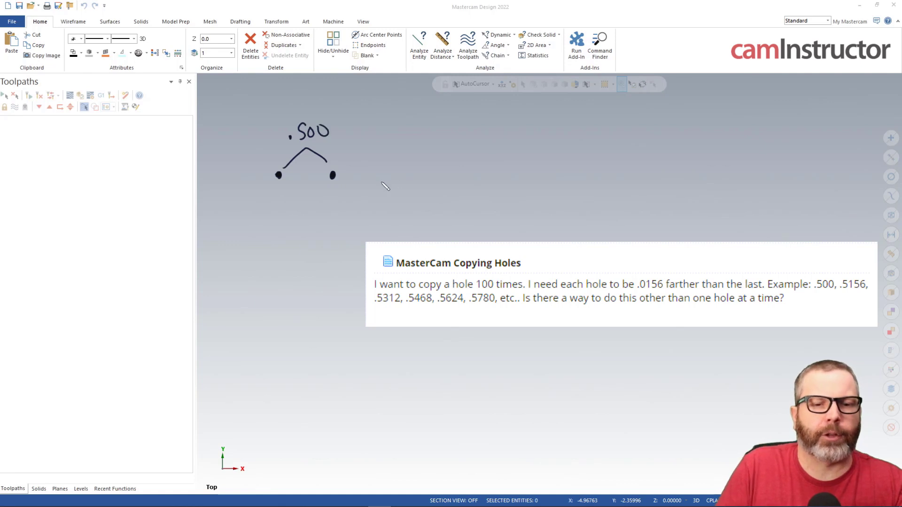
pyautogui.click(397, 177)
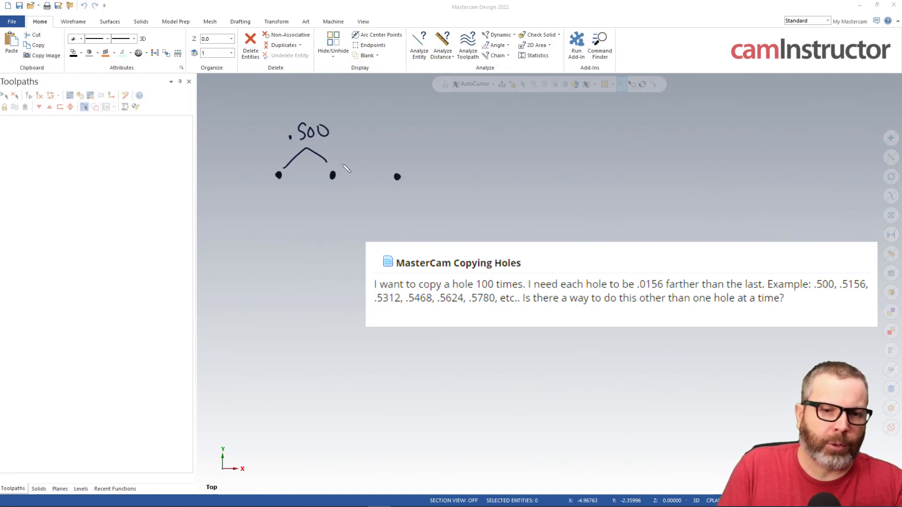
pyautogui.moveTo(342, 167)
pyautogui.mouseDown()
pyautogui.moveTo(367, 149)
pyautogui.moveTo(398, 162)
pyautogui.mouseUp()
pyautogui.click(360, 138)
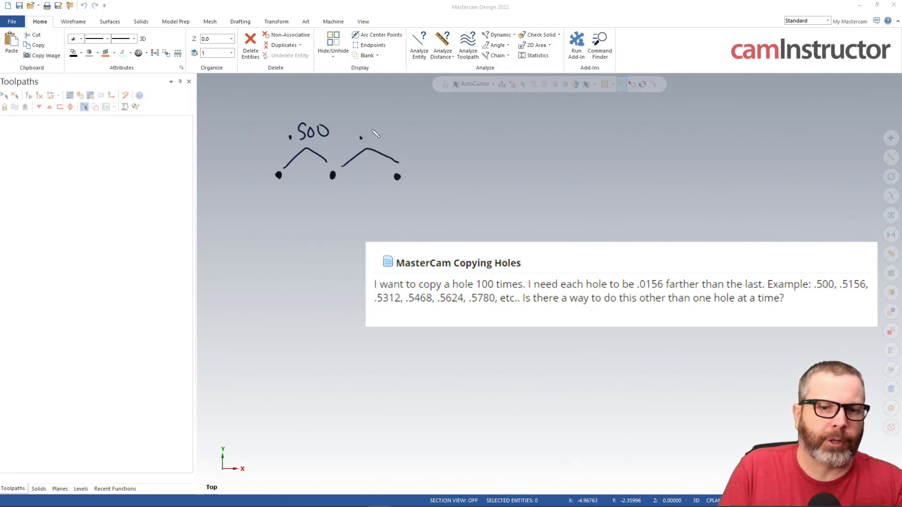
pyautogui.moveTo(375, 126)
pyautogui.mouseDown()
pyautogui.moveTo(368, 140)
pyautogui.moveTo(399, 136)
pyautogui.mouseUp()
# - Write the increment note +0.0156 ≈ 1/64 below the holes
pyautogui.moveTo(243, 257)
pyautogui.mouseDown()
pyautogui.moveTo(245, 277)
pyautogui.moveTo(270, 256)
pyautogui.moveTo(294, 252)
pyautogui.moveTo(309, 265)
pyautogui.moveTo(334, 252)
pyautogui.mouseUp()
pyautogui.click(282, 269)
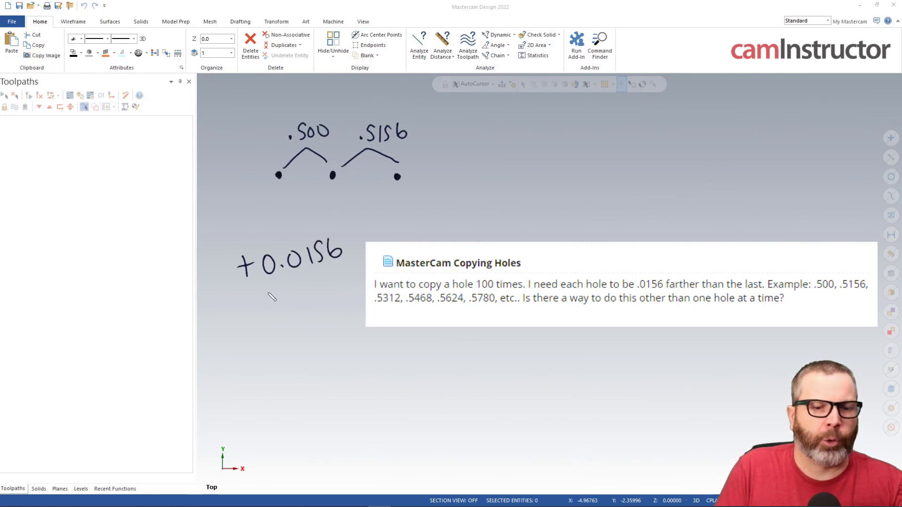
pyautogui.moveTo(255, 317)
pyautogui.mouseDown()
pyautogui.moveTo(290, 296)
pyautogui.moveTo(295, 327)
pyautogui.mouseUp()
pyautogui.moveTo(316, 293)
pyautogui.mouseDown()
pyautogui.moveTo(320, 310)
pyautogui.moveTo(340, 305)
pyautogui.mouseUp()
pyautogui.moveTo(335, 285); pyautogui.dragTo(338, 320)
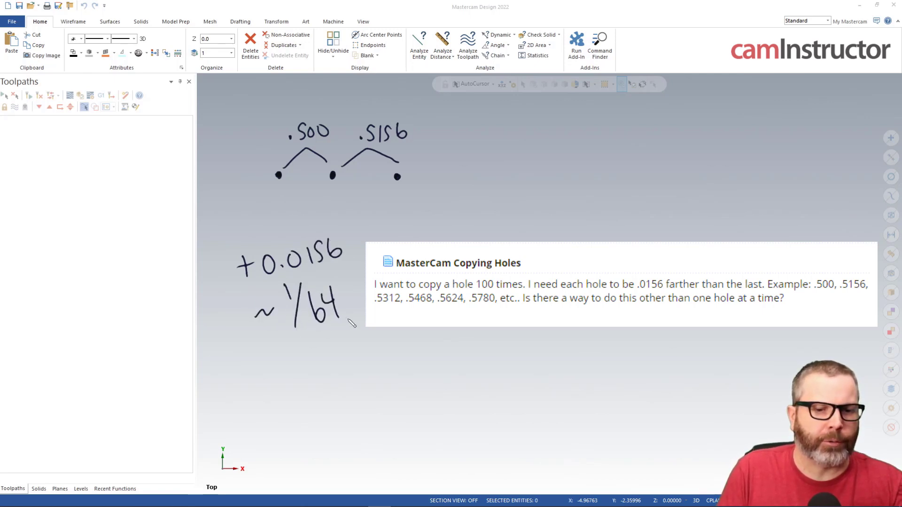
# - Add holes with .5312 and .5468 gaps, with ticks and position labels such as 1.0156
pyautogui.click(465, 176)
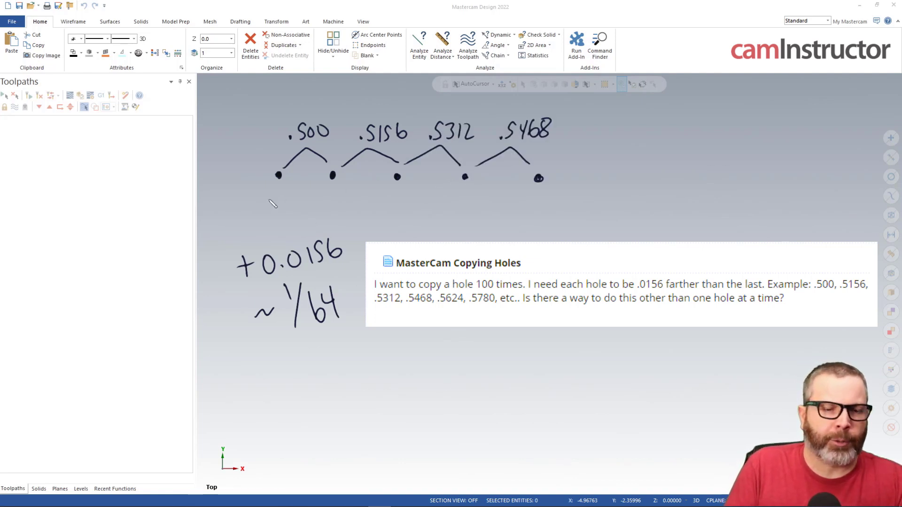
pyautogui.moveTo(278, 185); pyautogui.dragTo(284, 210)
pyautogui.moveTo(332, 185)
pyautogui.mouseDown()
pyautogui.moveTo(321, 219)
pyautogui.moveTo(333, 206)
pyautogui.mouseUp()
pyautogui.click(314, 216)
pyautogui.moveTo(397, 185); pyautogui.dragTo(398, 196)
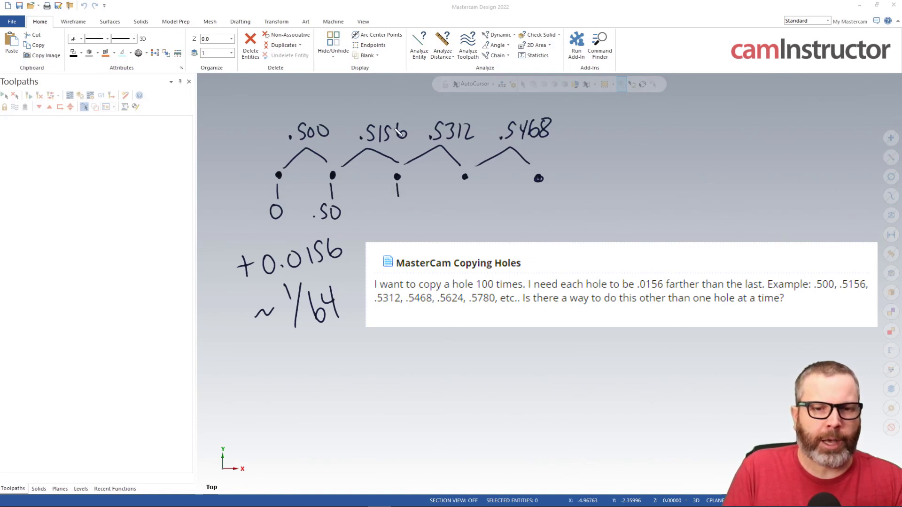
pyautogui.moveTo(382, 205)
pyautogui.mouseDown()
pyautogui.moveTo(380, 224)
pyautogui.moveTo(395, 209)
pyautogui.moveTo(403, 222)
pyautogui.moveTo(415, 215)
pyautogui.mouseUp()
pyautogui.click(386, 219)
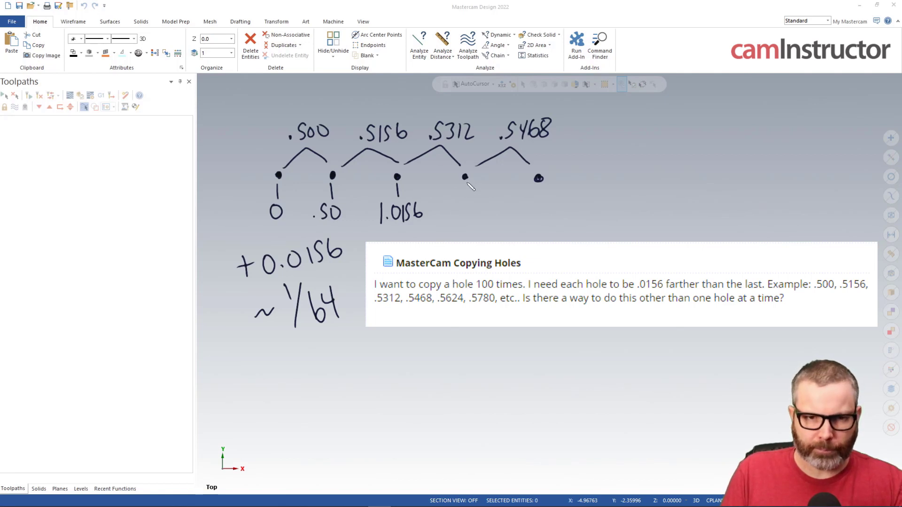
# - Write 'etc' under the later holes and a 100X arrow to the right
pyautogui.moveTo(465, 206)
pyautogui.mouseDown()
pyautogui.moveTo(458, 214)
pyautogui.moveTo(473, 215)
pyautogui.moveTo(484, 199)
pyautogui.mouseUp()
pyautogui.moveTo(485, 204); pyautogui.dragTo(481, 215)
pyautogui.moveTo(544, 203)
pyautogui.mouseDown()
pyautogui.moveTo(535, 210)
pyautogui.moveTo(547, 215)
pyautogui.mouseUp()
pyautogui.moveTo(557, 188); pyautogui.dragTo(554, 215)
pyautogui.moveTo(546, 201)
pyautogui.mouseDown()
pyautogui.moveTo(564, 199)
pyautogui.moveTo(571, 212)
pyautogui.mouseUp()
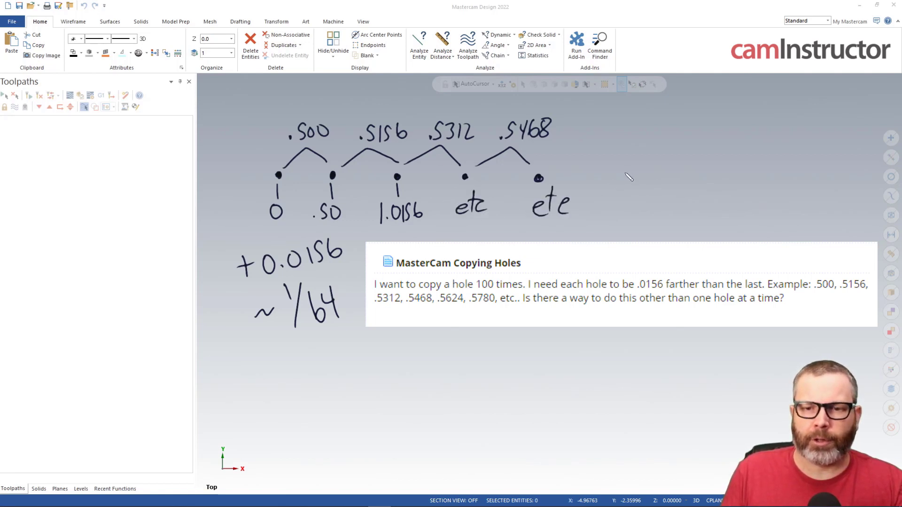
pyautogui.moveTo(636, 160); pyautogui.dragTo(631, 193)
pyautogui.moveTo(654, 165)
pyautogui.mouseDown()
pyautogui.moveTo(686, 159)
pyautogui.moveTo(726, 190)
pyautogui.moveTo(710, 192)
pyautogui.mouseUp()
pyautogui.moveTo(634, 201)
pyautogui.mouseDown()
pyautogui.moveTo(769, 197)
pyautogui.moveTo(730, 224)
pyautogui.mouseUp()
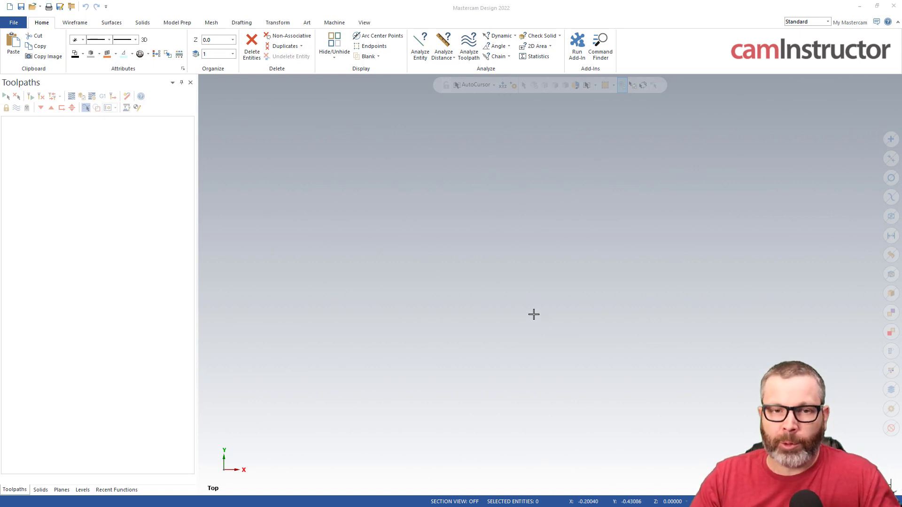
# - Review the file types Mastercam can open, including ASCII text/CSV, without opening anything
pyautogui.click(40, 7)
pyautogui.click(54, 20)
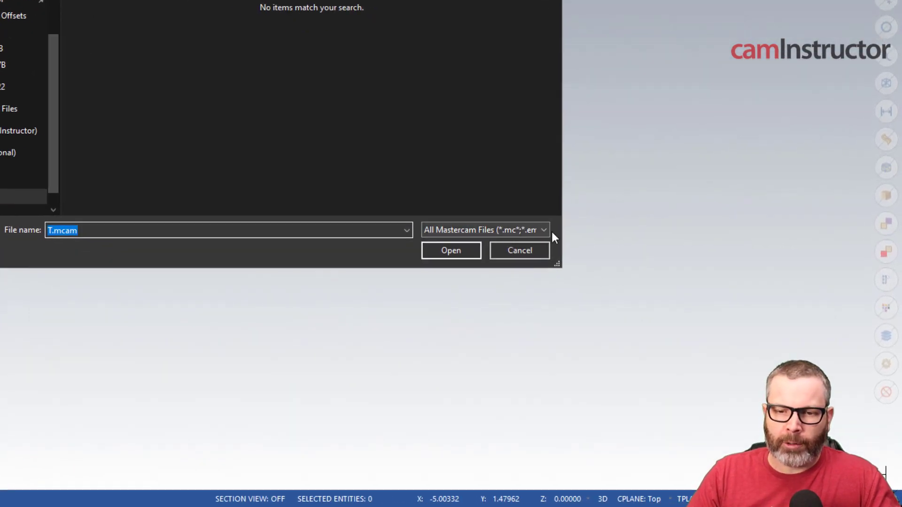
pyautogui.click(656, 317)
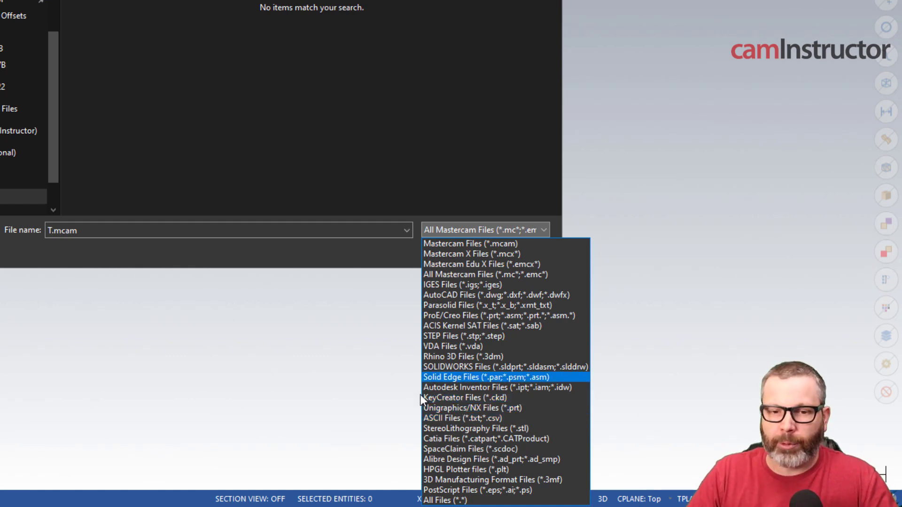
pyautogui.click(638, 61)
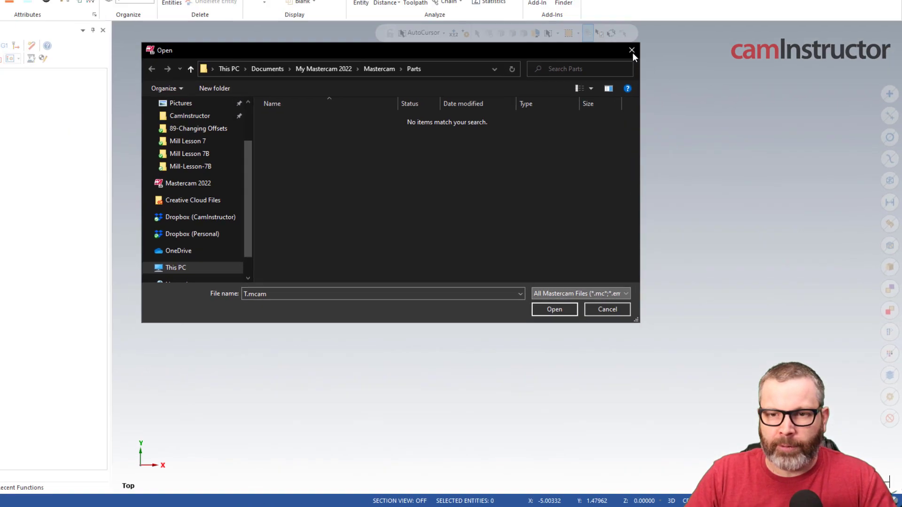
pyautogui.click(662, 100)
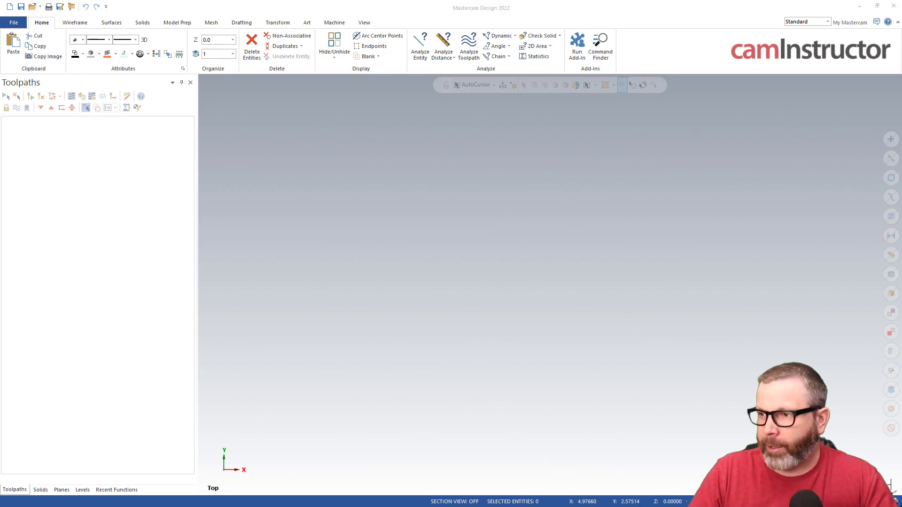
# - In a blank Excel sheet, enter 0 in cells A1, B1 and C1
pyautogui.hotkey('alt', 'Tab')
pyautogui.moveTo(601, 82); pyautogui.dragTo(541, 54)
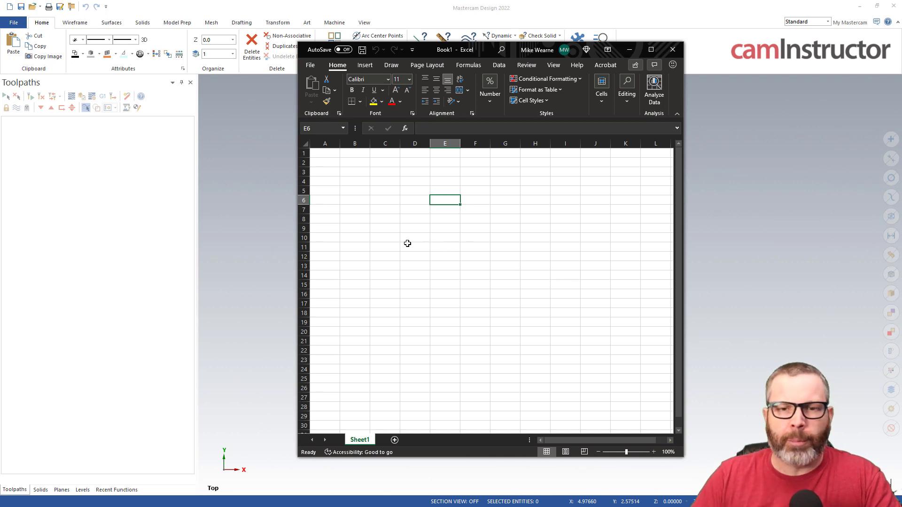
pyautogui.click(332, 155)
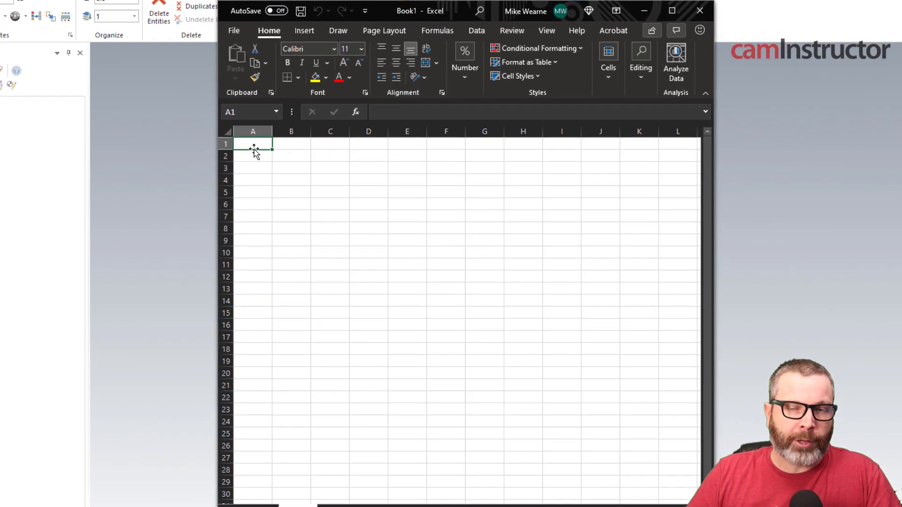
pyautogui.click(275, 145)
pyautogui.click(335, 146)
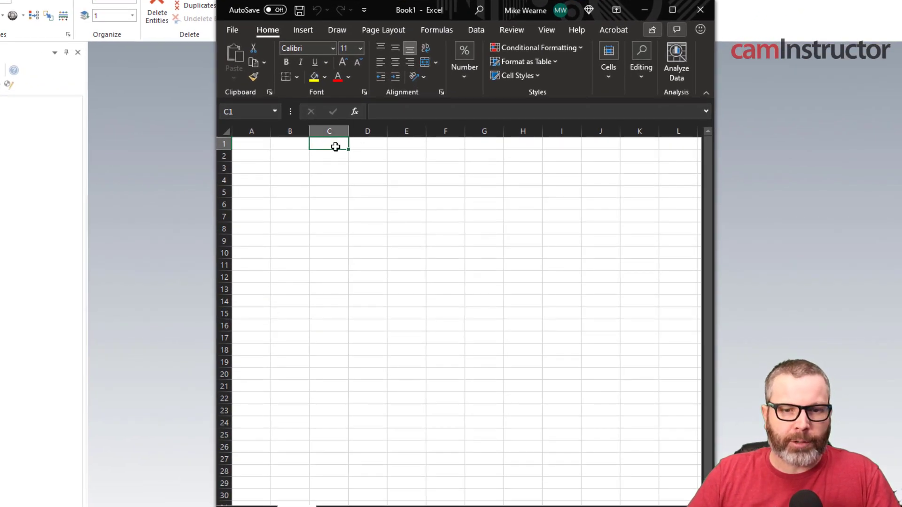
pyautogui.click(254, 145)
pyautogui.click(288, 143)
pyautogui.click(333, 145)
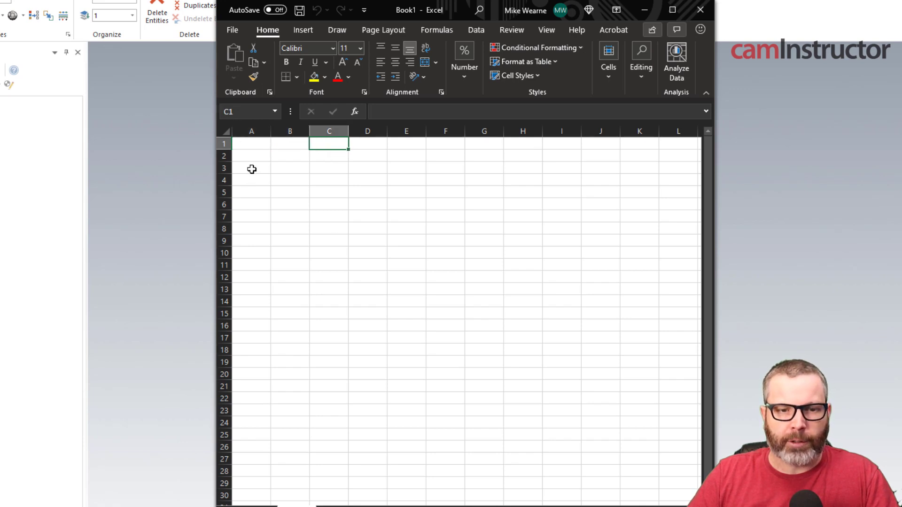
pyautogui.click(254, 144)
pyautogui.write('0')
pyautogui.press('Tab')
pyautogui.write('0')
pyautogui.press('Tab')
pyautogui.write('0')
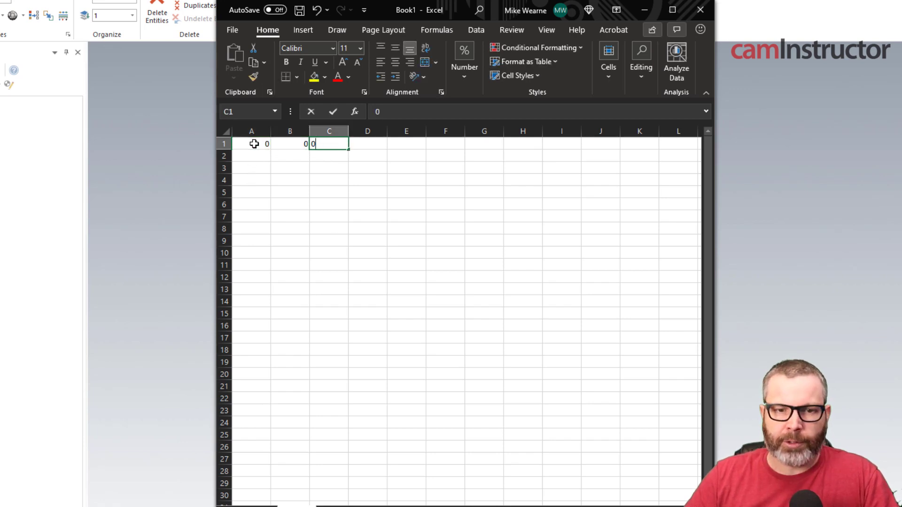
pyautogui.press('Return')
pyautogui.click(279, 146)
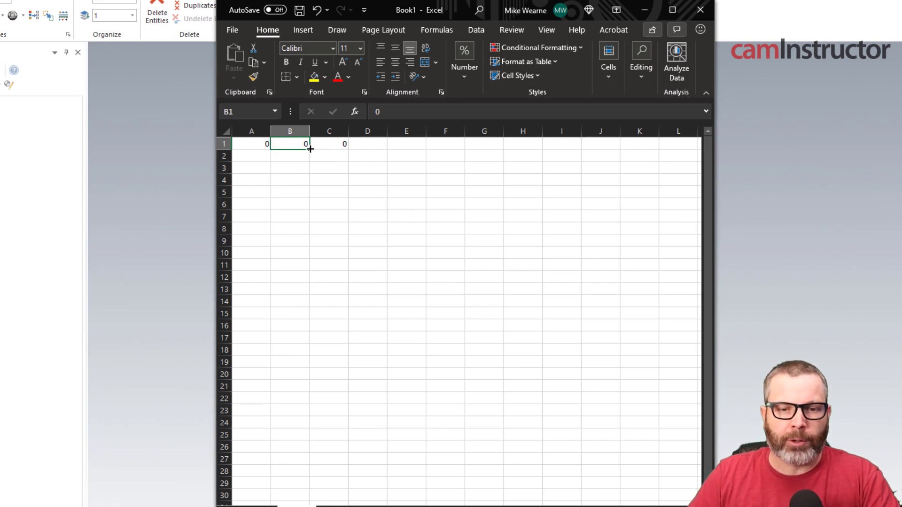
# - Save the sheet to the Desktop as Test Offseting.csv in CSV (MS-DOS) format
pyautogui.click(299, 10)
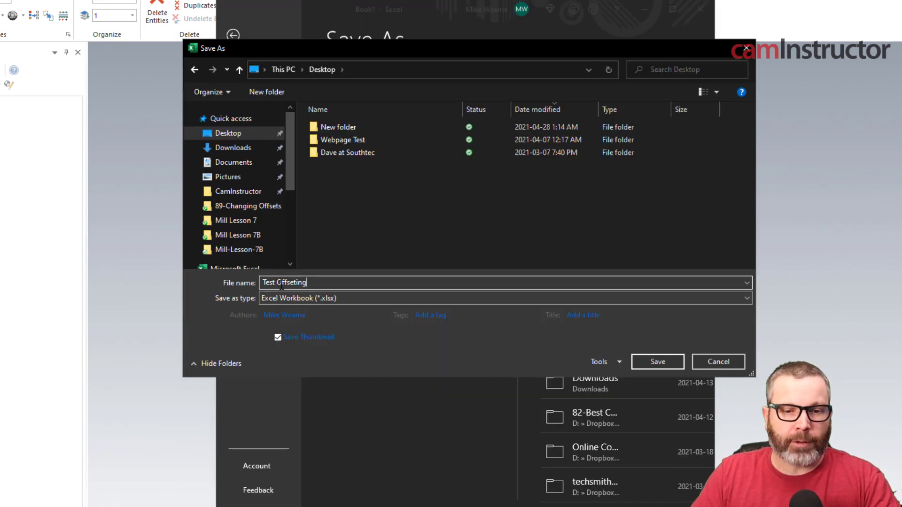
pyautogui.click(371, 298)
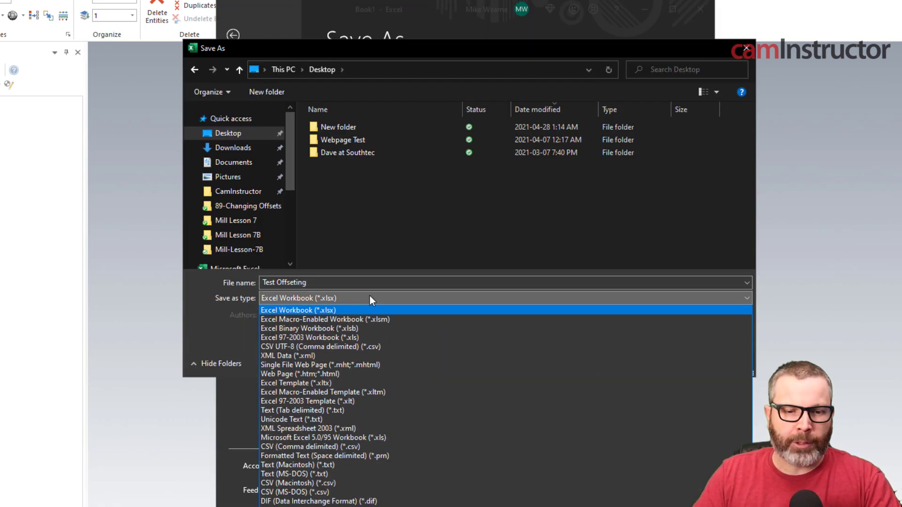
pyautogui.click(311, 491)
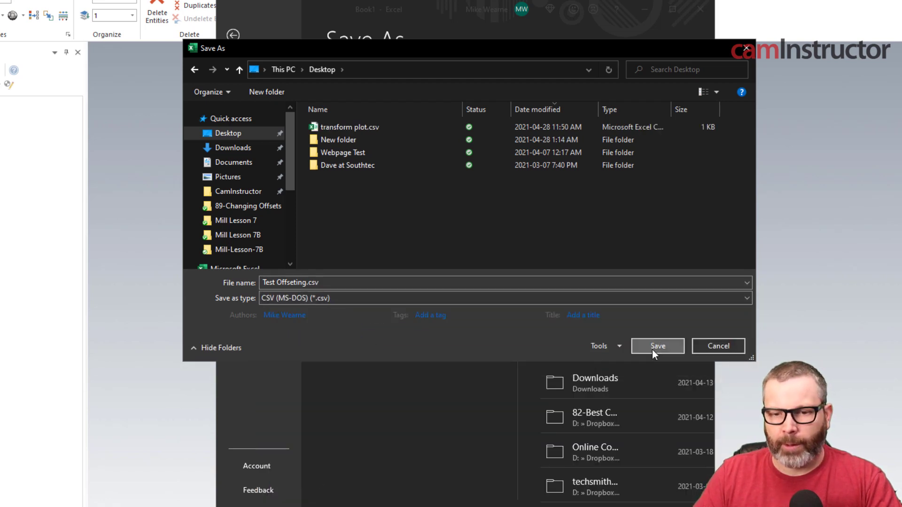
pyautogui.click(657, 347)
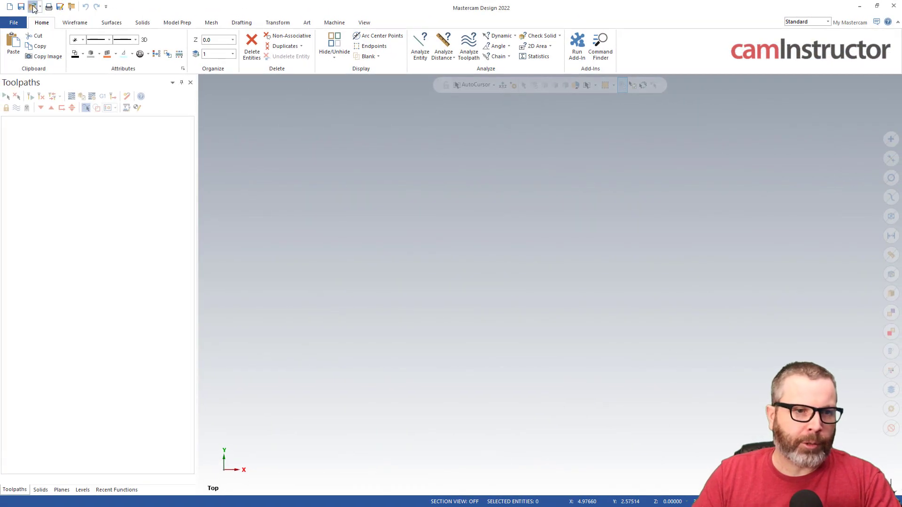
# - Open Desktop's Test Offseting.csv as an ASCII file, importing its rows as points
pyautogui.click(32, 7)
pyautogui.moveTo(321, 207); pyautogui.dragTo(320, 163)
pyautogui.click(264, 166)
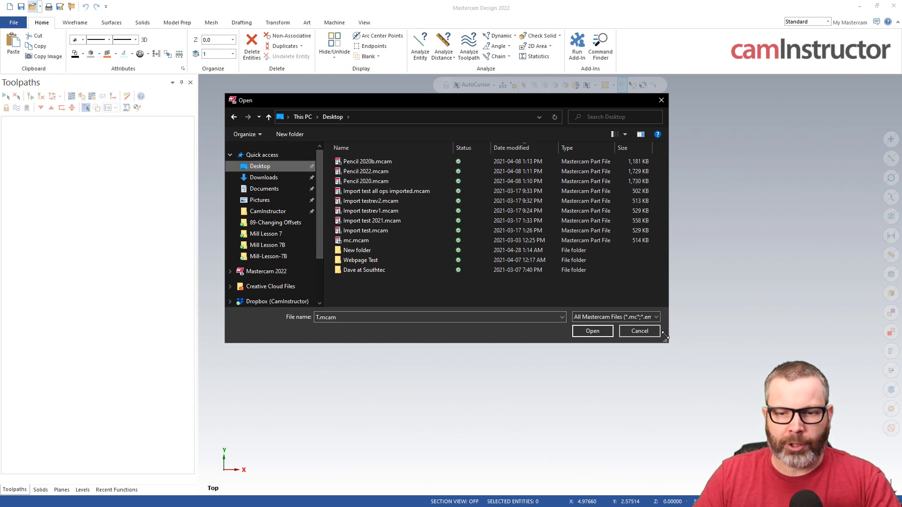
pyautogui.click(656, 317)
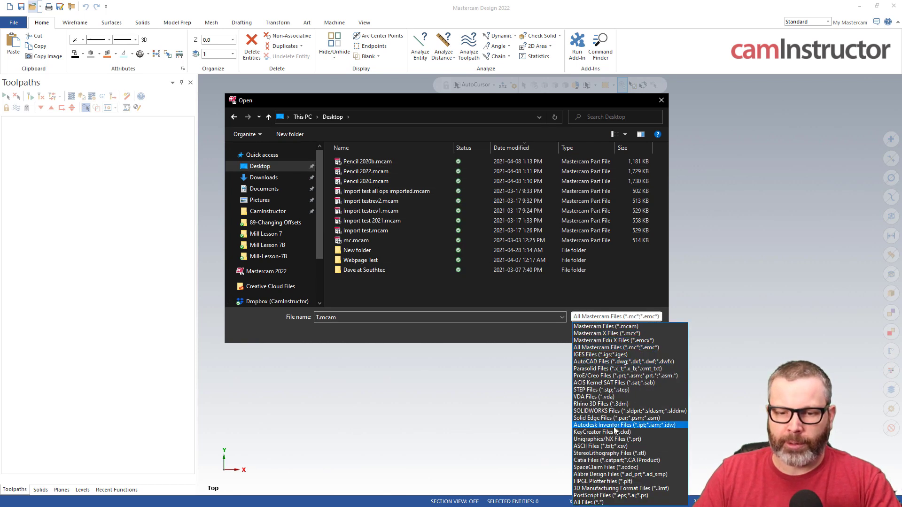
pyautogui.click(596, 446)
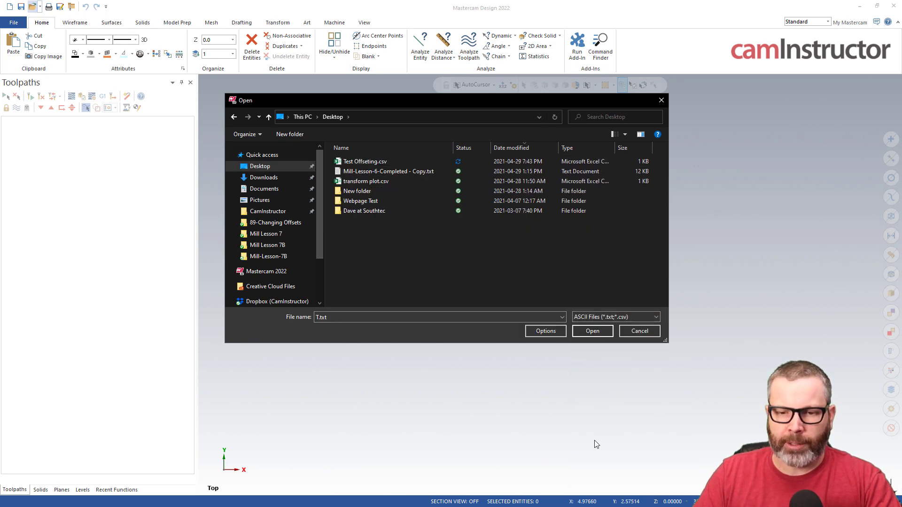
pyautogui.click(365, 162)
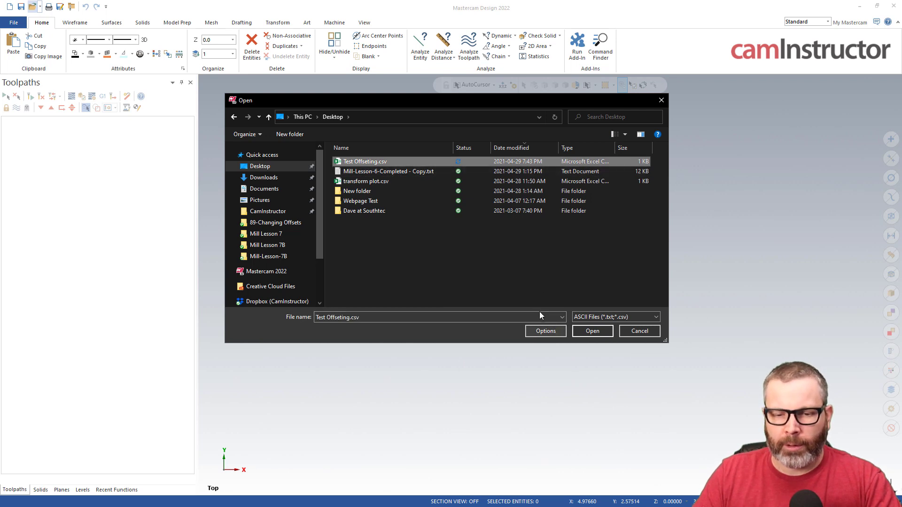
pyautogui.click(546, 332)
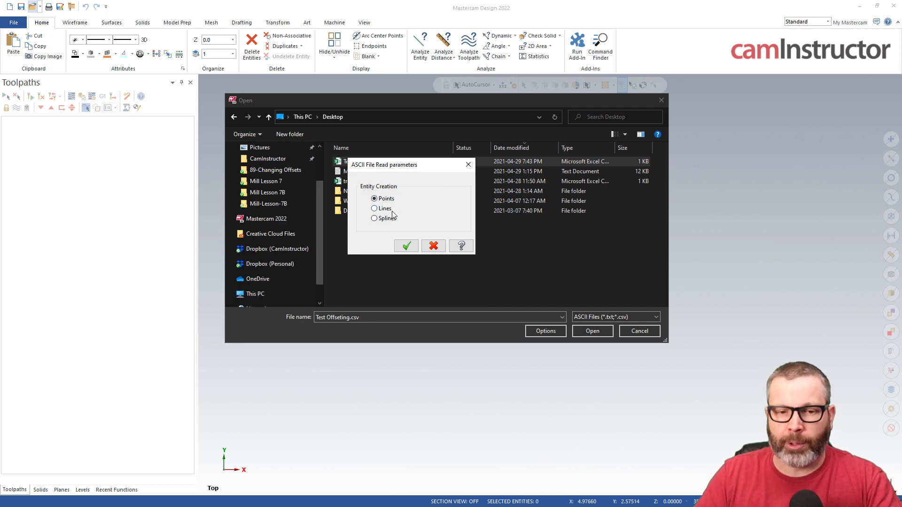
pyautogui.click(406, 247)
pyautogui.click(600, 330)
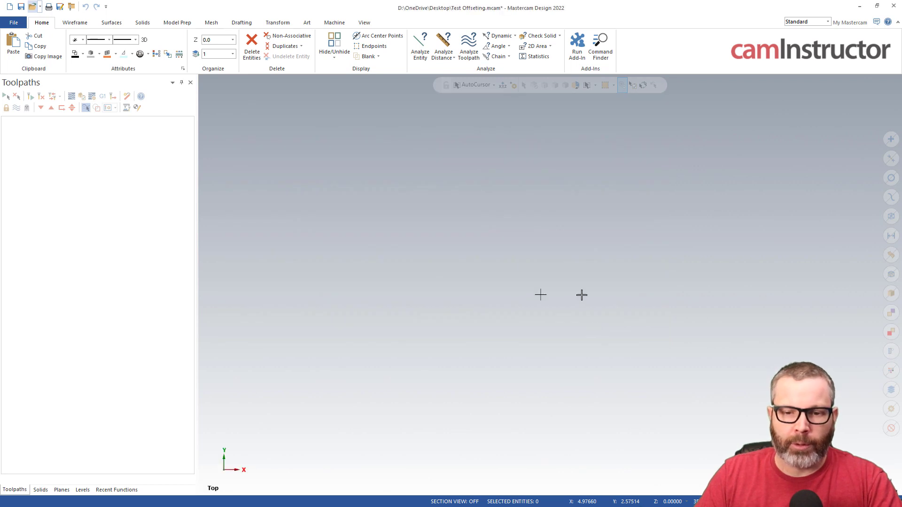
# - Check the imported point's properties to confirm it lies at X 0, Y 0, Z 0
pyautogui.click(541, 295)
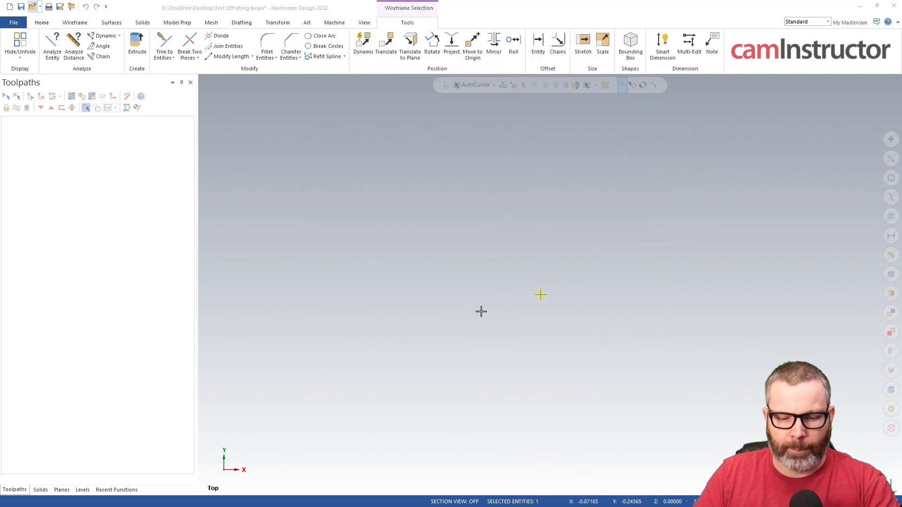
pyautogui.press('F4')
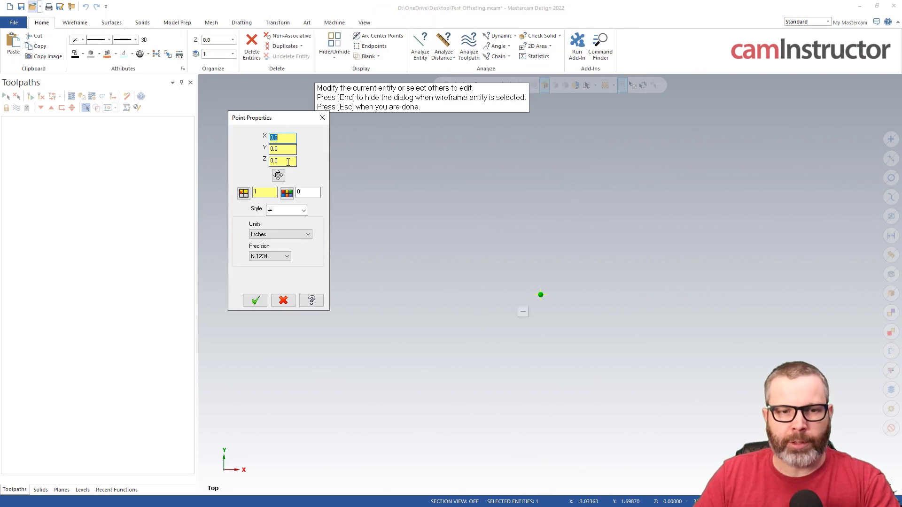
pyautogui.click(322, 117)
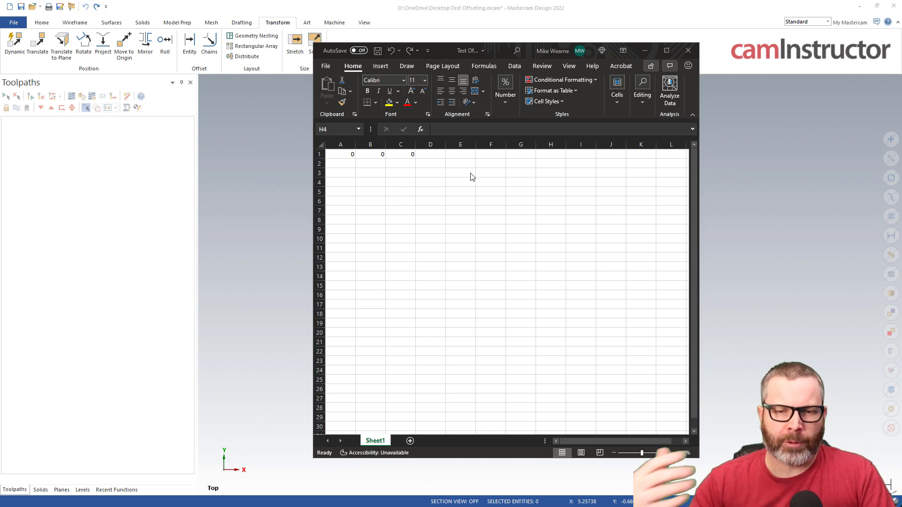
# - Enter 0.5 in cell A2 as the first offset
pyautogui.click(530, 177)
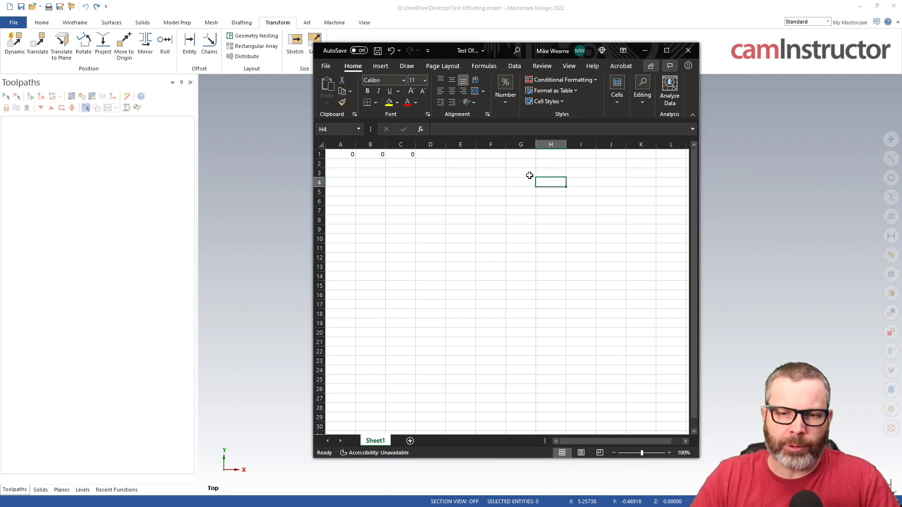
pyautogui.click(547, 158)
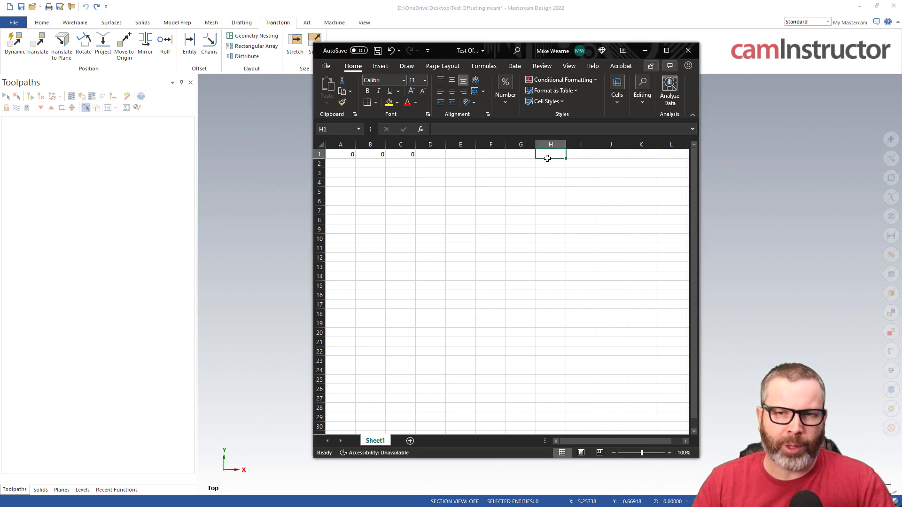
pyautogui.click(340, 164)
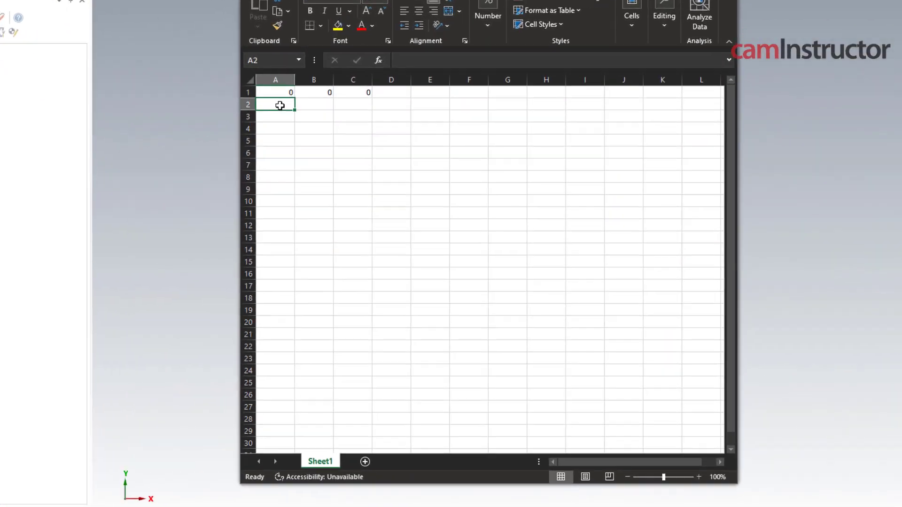
pyautogui.write('0.50')
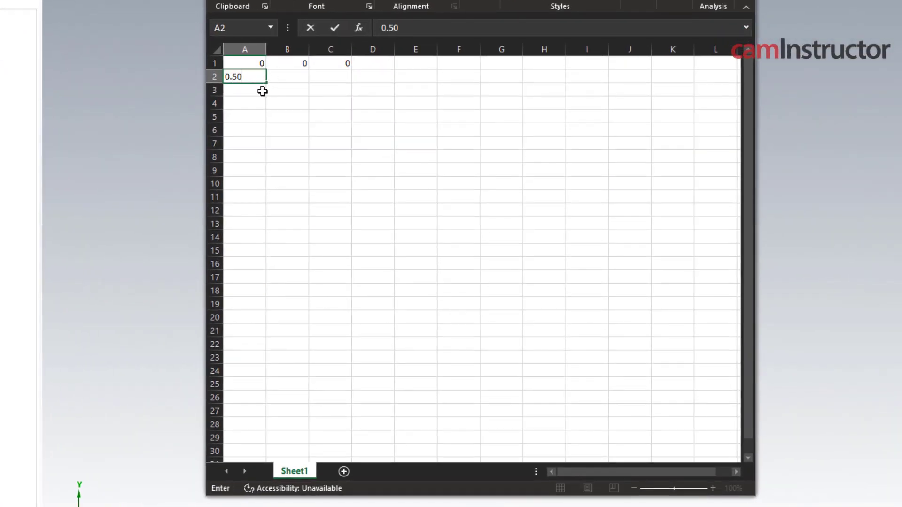
pyautogui.press('Return')
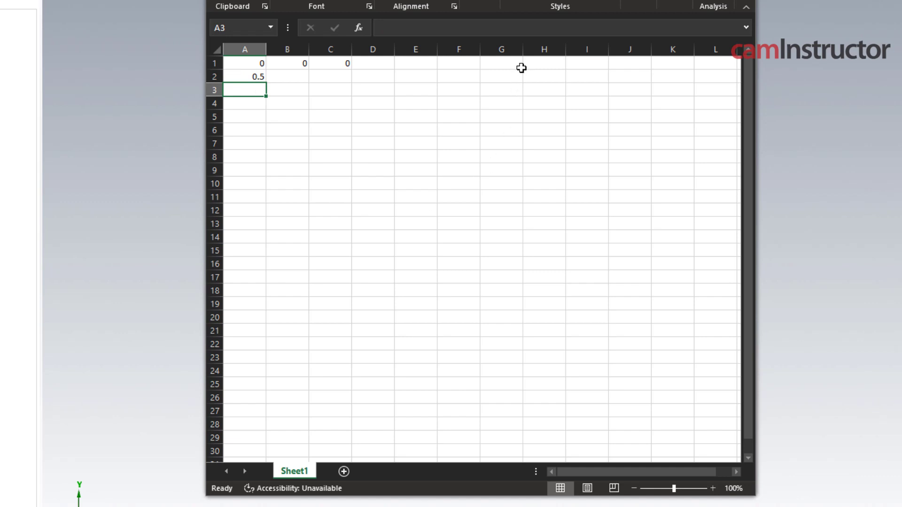
# - Enter the formula =0.5+(0.0156*ROW(A1)) in G1, giving 0.5156
pyautogui.click(516, 66)
pyautogui.click(474, 32)
pyautogui.write('=0.5')
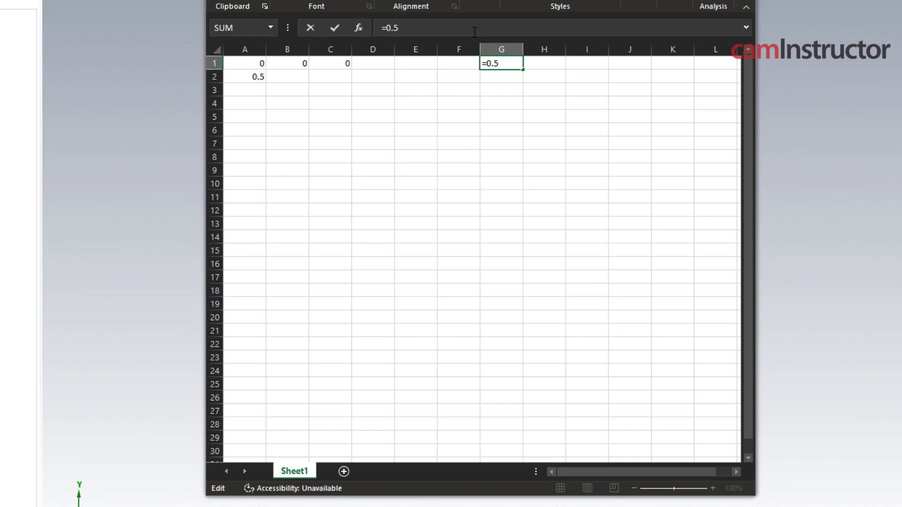
pyautogui.write('+0.0156')
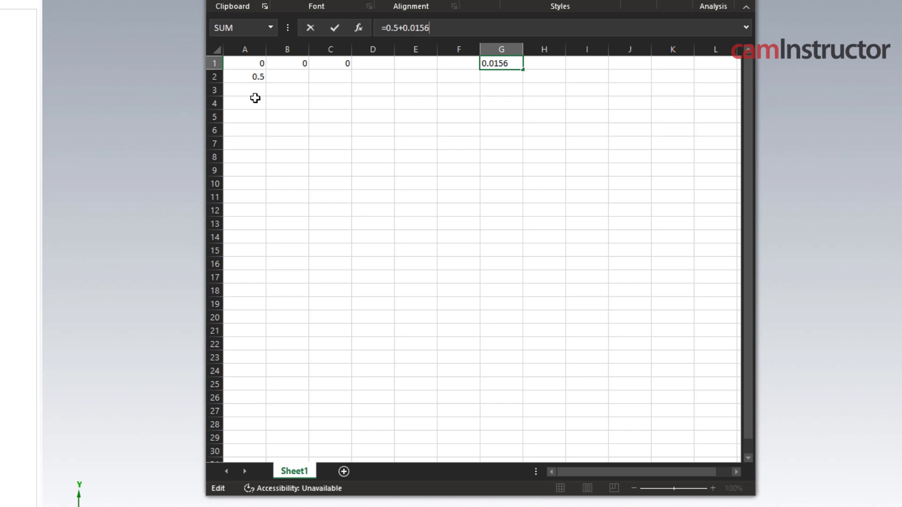
pyautogui.write('8')
pyautogui.press('BackSpace')
pyautogui.write('*/row(')
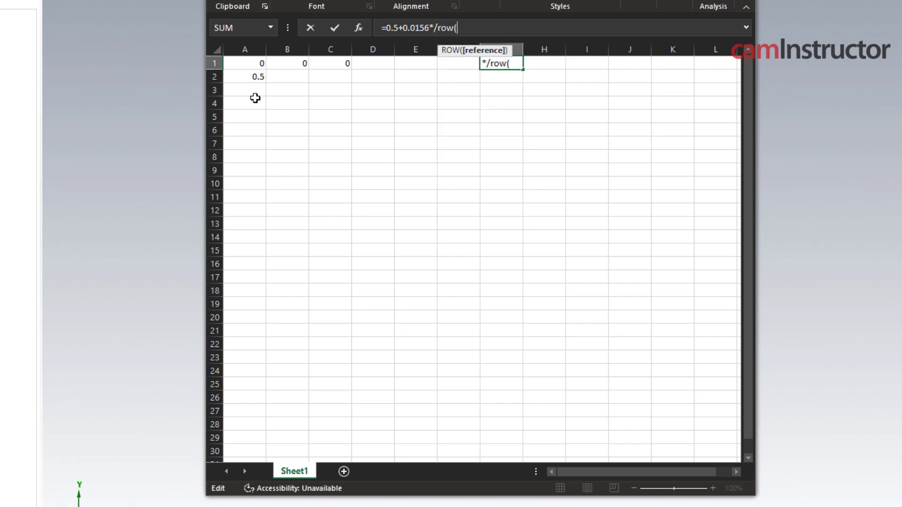
pyautogui.click(242, 61)
pyautogui.click(473, 27)
pyautogui.write(')')
pyautogui.press('Left')
pyautogui.press('Left')
pyautogui.press('Left')
pyautogui.press('Left')
pyautogui.press('Left')
pyautogui.press('Left')
pyautogui.press('Left')
pyautogui.press('BackSpace')
pyautogui.press('Left')
pyautogui.press('Left')
pyautogui.write('(')
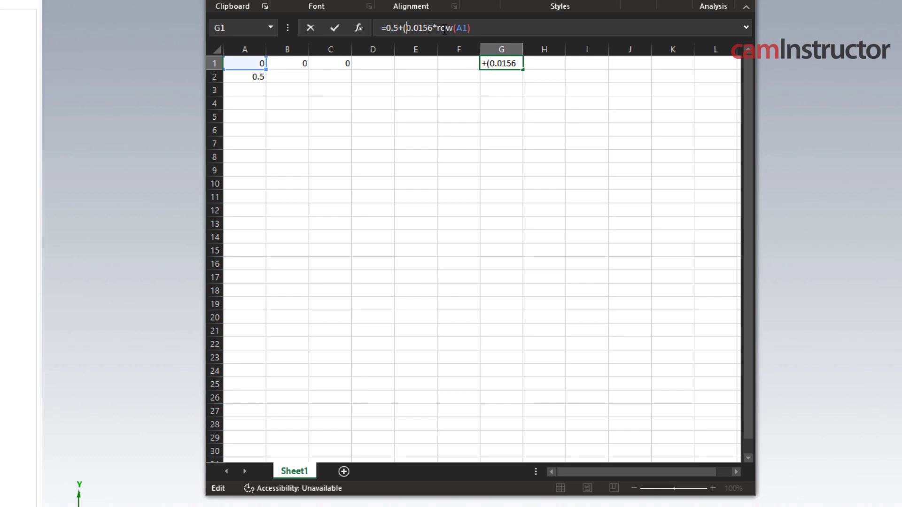
pyautogui.click(504, 26)
pyautogui.write(')')
pyautogui.click(540, 103)
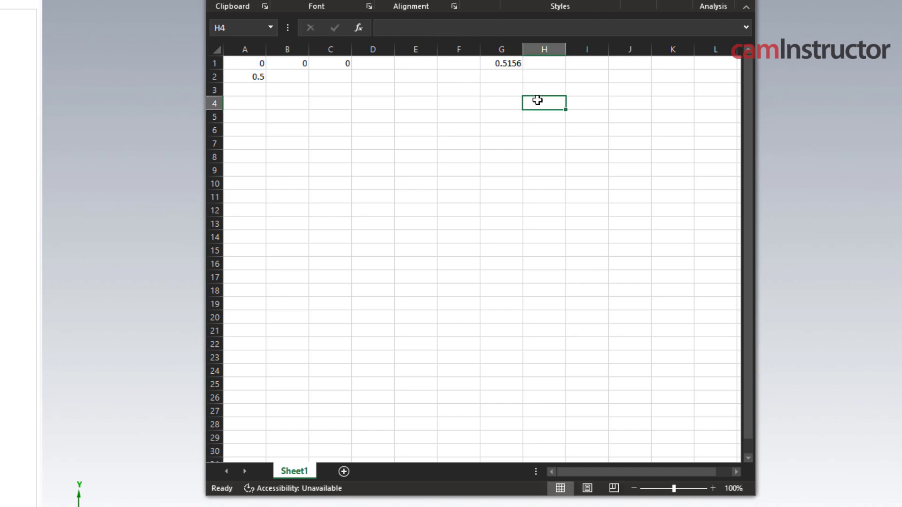
pyautogui.click(504, 62)
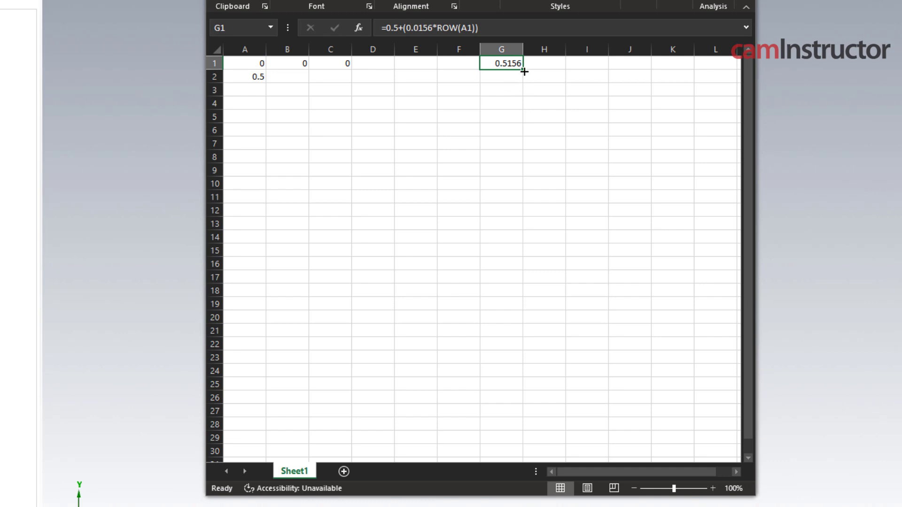
# - Fill G1's spacing formula down column G
pyautogui.moveTo(523, 69); pyautogui.dragTo(531, 458)
pyautogui.scroll(1, 540, 235)
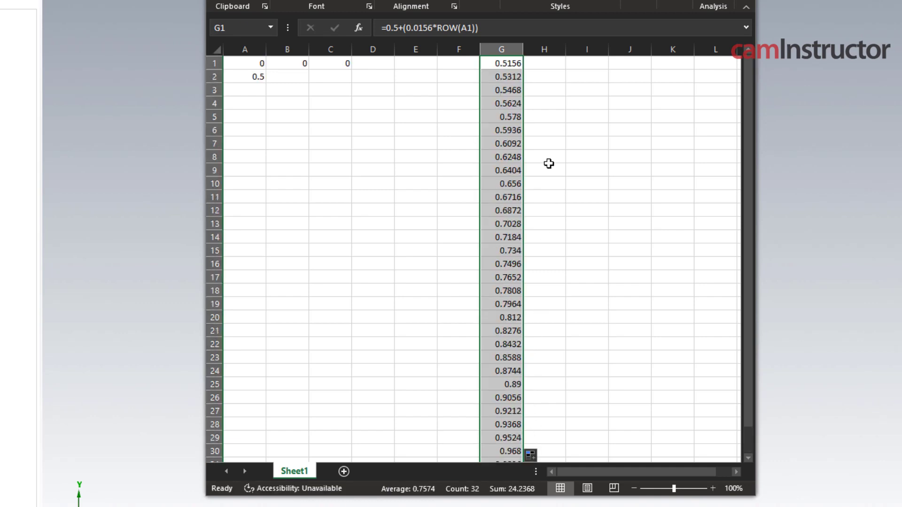
pyautogui.click(509, 67)
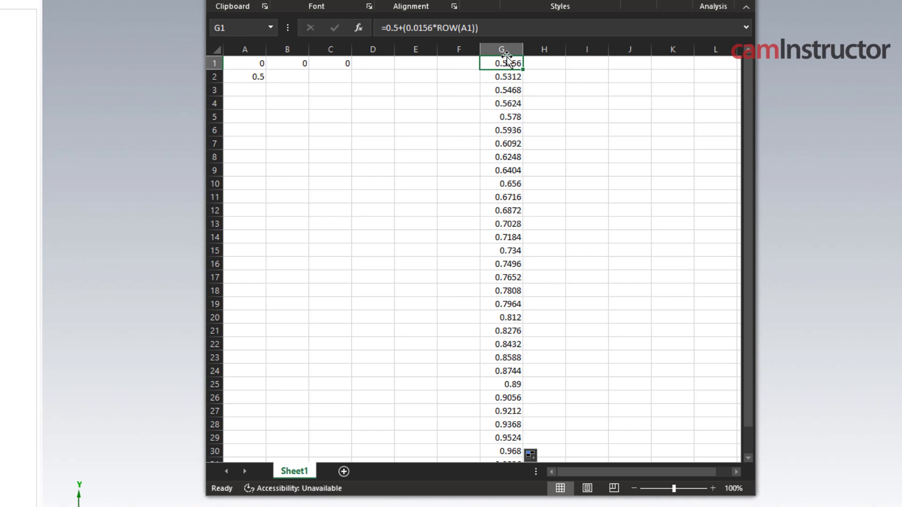
pyautogui.click(250, 74)
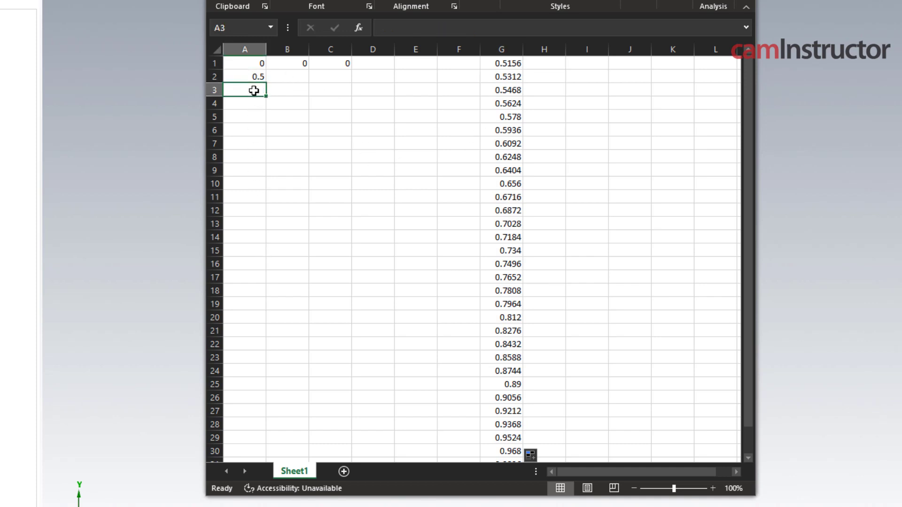
# - Enter =A2+G1 in A3 and fill it down to A28, reaching 18.9756
pyautogui.click(446, 27)
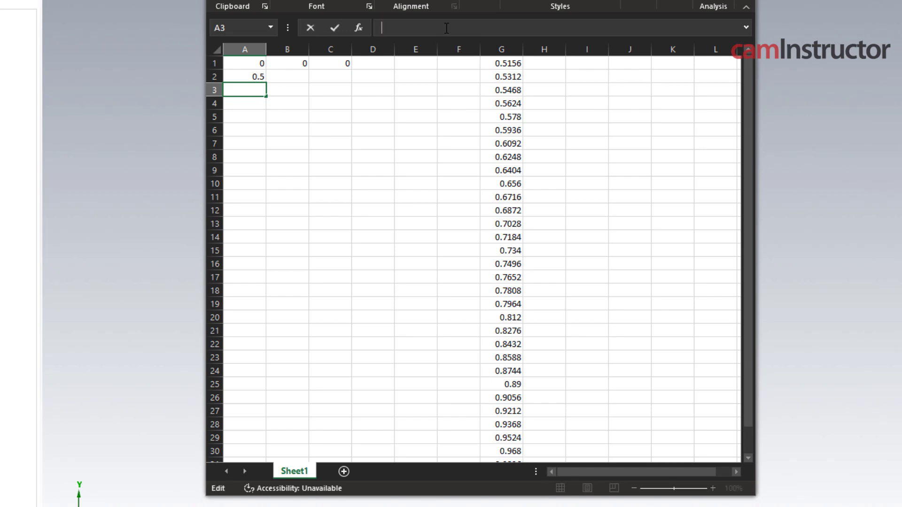
pyautogui.write('=')
pyautogui.click(258, 76)
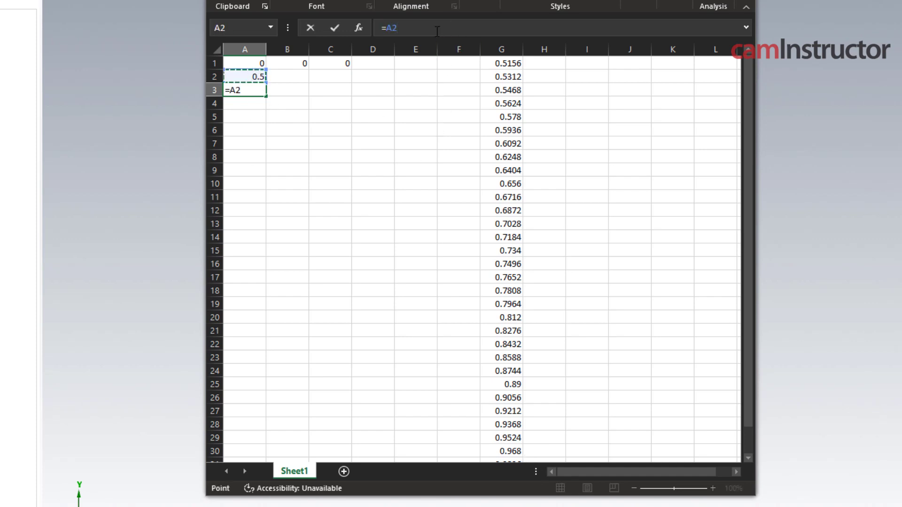
pyautogui.click(516, 64)
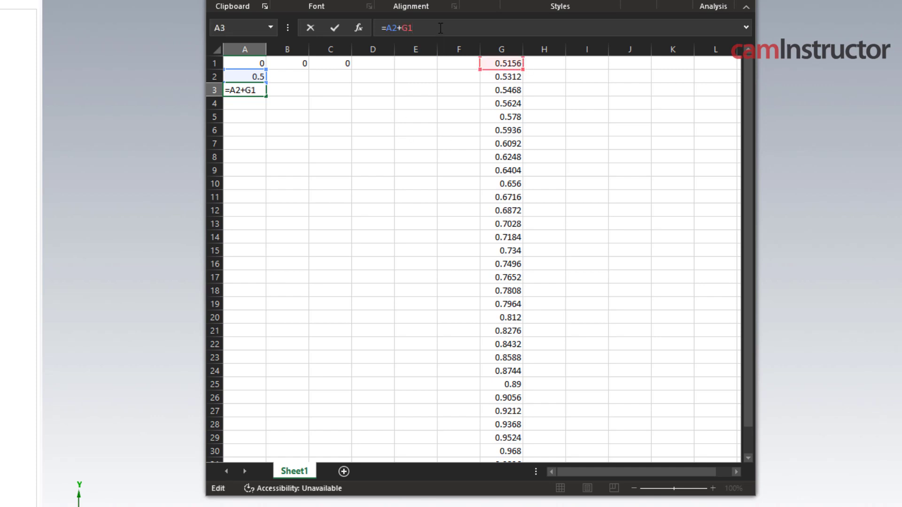
pyautogui.press('Return')
pyautogui.click(245, 89)
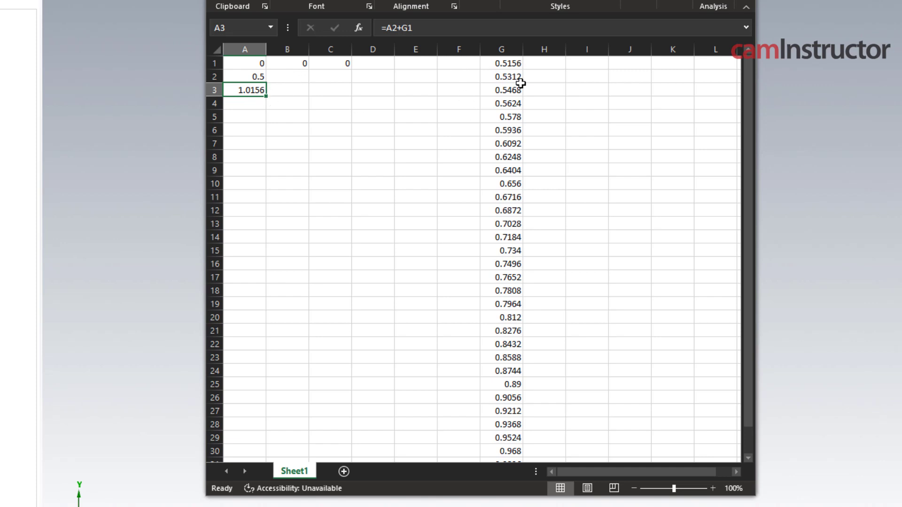
pyautogui.moveTo(266, 96); pyautogui.dragTo(266, 431)
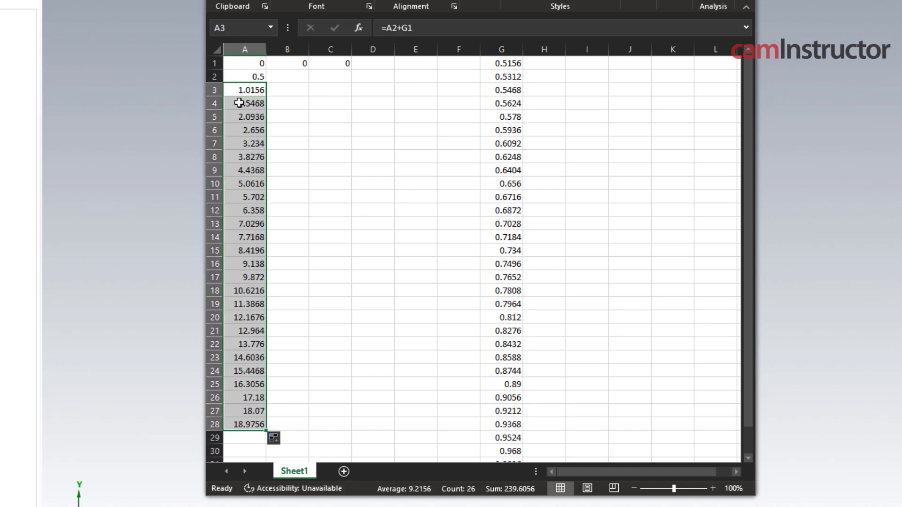
pyautogui.click(304, 360)
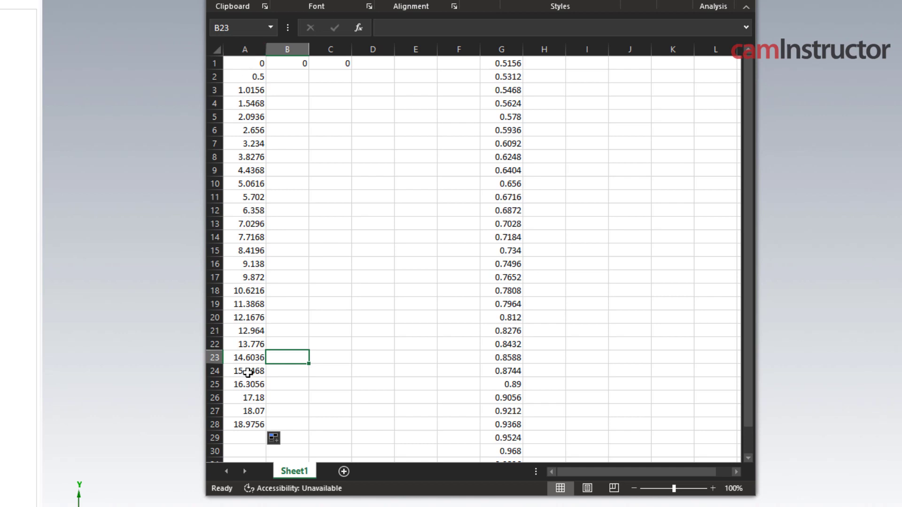
# - Fill the zeros from B1:C1 down columns B and C to row 28
pyautogui.moveTo(301, 64); pyautogui.dragTo(328, 65)
pyautogui.hotkey('ctrl', 'v')
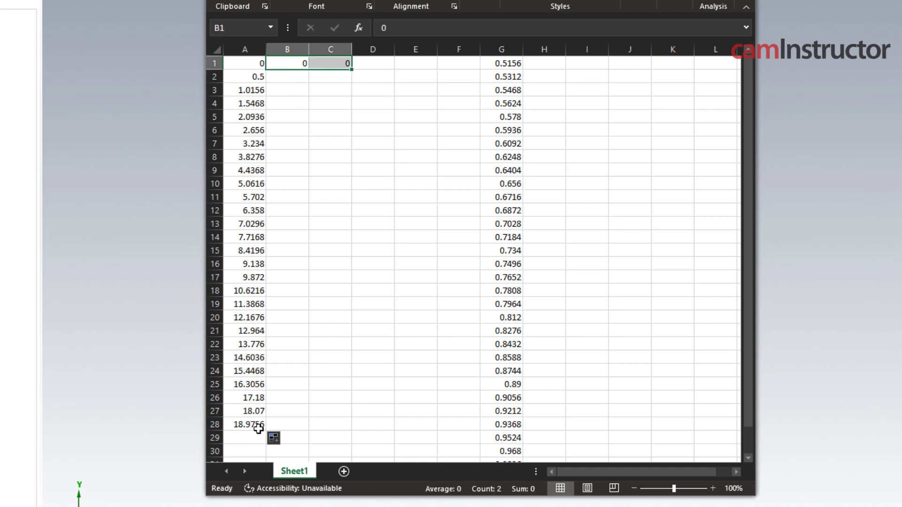
pyautogui.moveTo(352, 69); pyautogui.dragTo(348, 426)
pyautogui.click(393, 366)
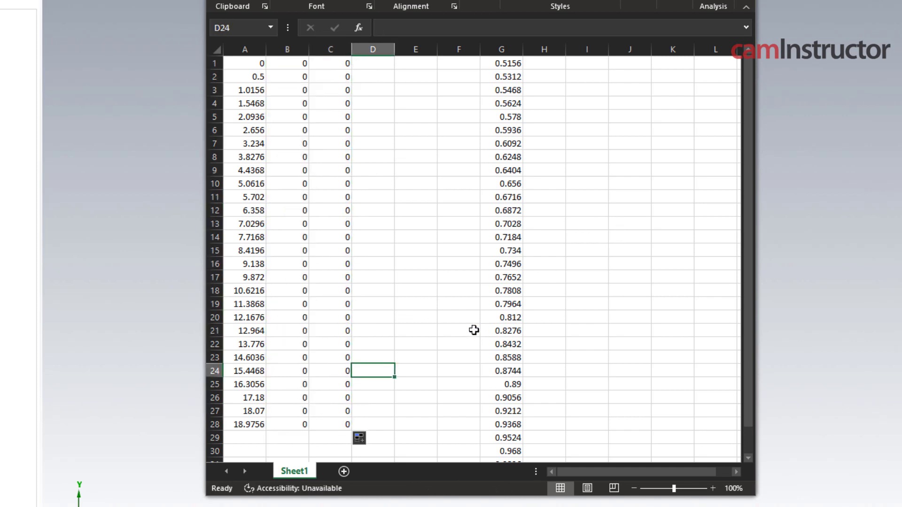
pyautogui.click(451, 209)
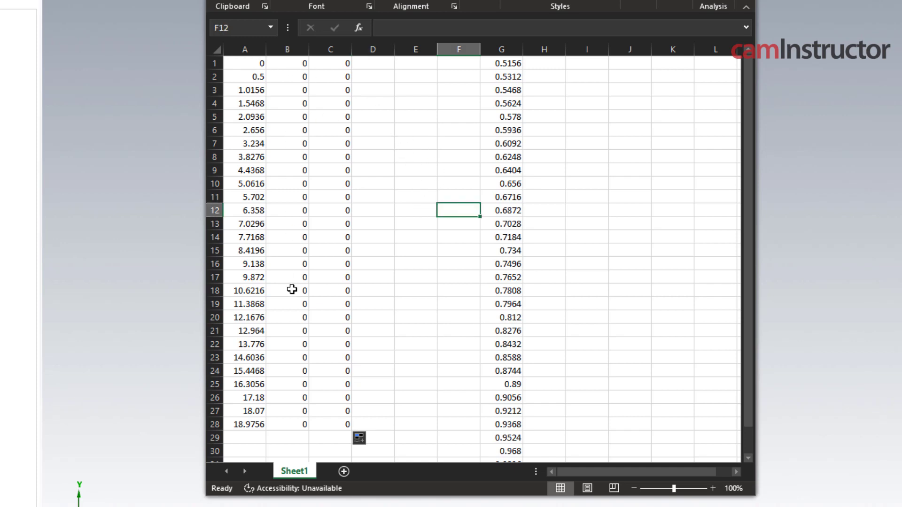
# - Copy A1:C28 onto a new Sheet2 as values only and save as CSV
pyautogui.moveTo(239, 63); pyautogui.dragTo(338, 424)
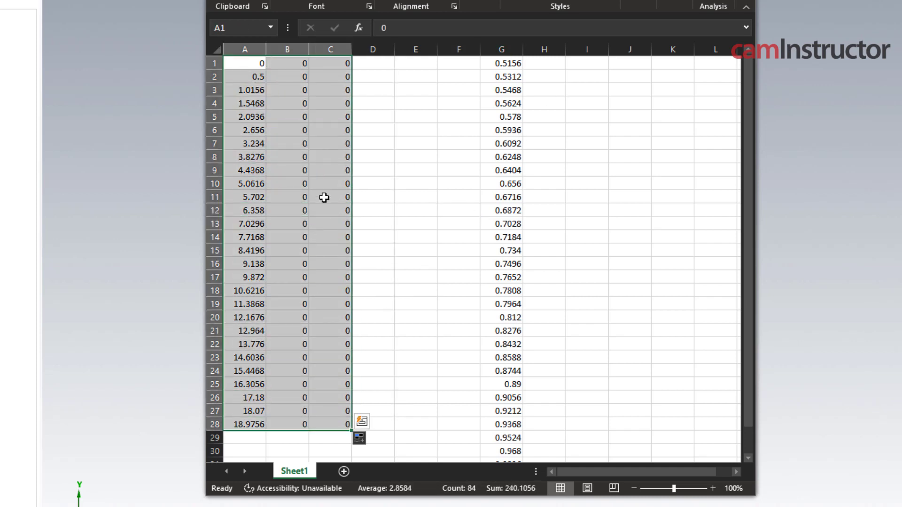
pyautogui.rightClick(289, 148)
pyautogui.click(328, 179)
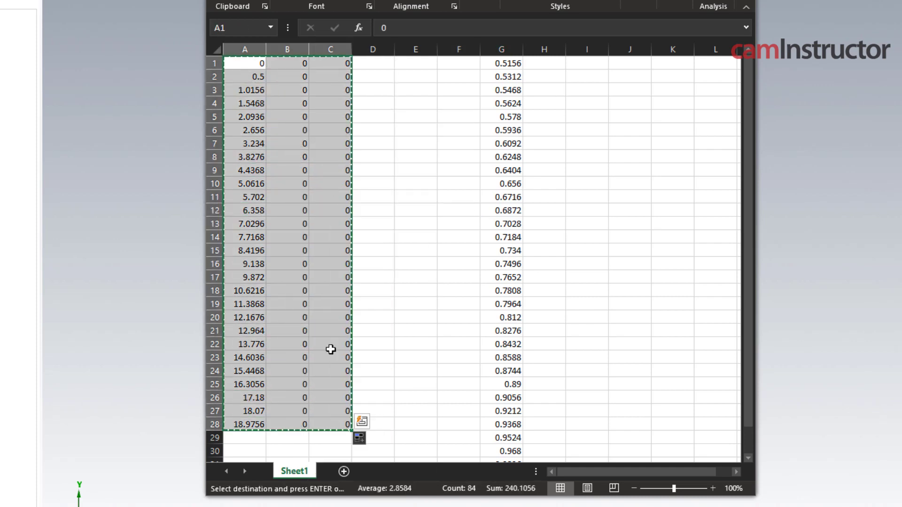
pyautogui.click(345, 471)
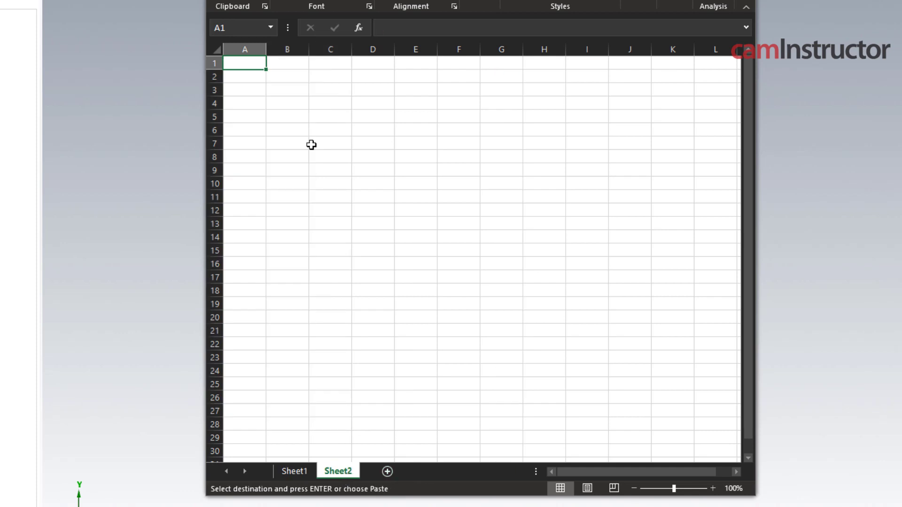
pyautogui.rightClick(247, 60)
pyautogui.click(285, 125)
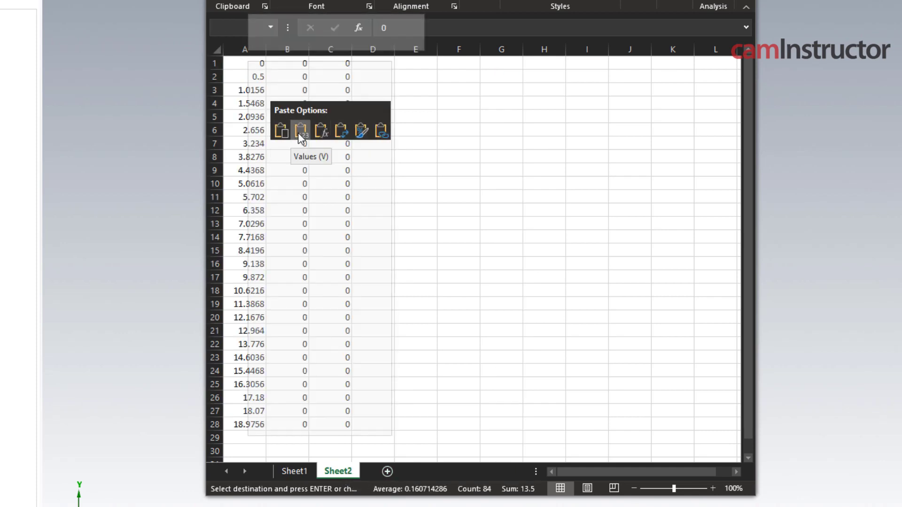
pyautogui.click(299, 132)
pyautogui.click(403, 229)
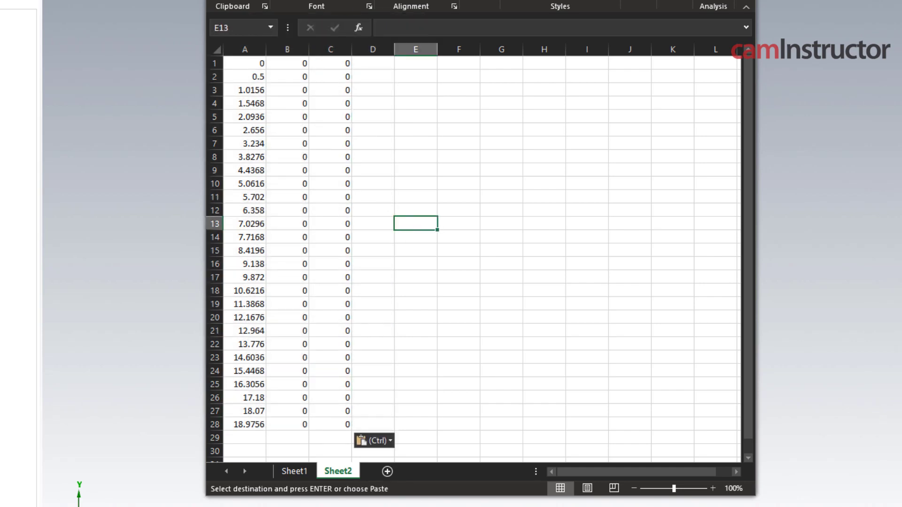
pyautogui.press('Escape')
pyautogui.hotkey('ctrl', 's')
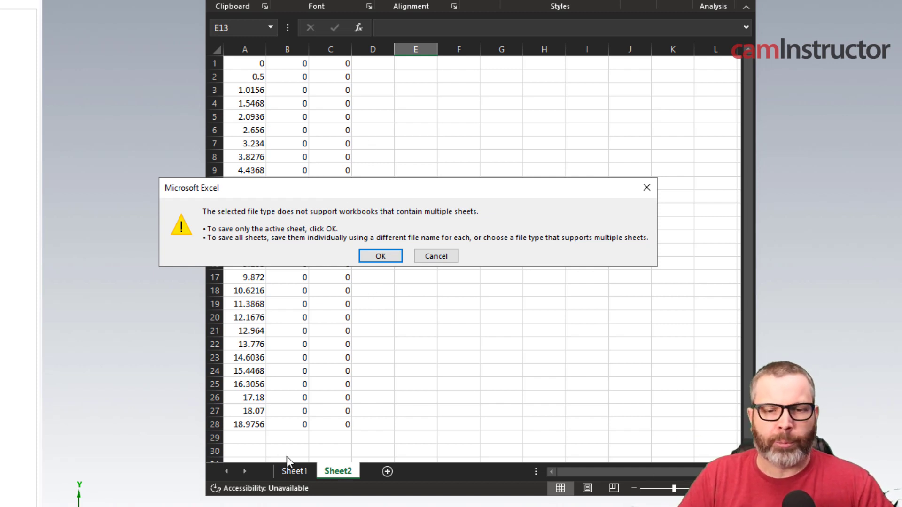
# - Save only the active sheet, then reopen Test Offseting.csv in Mastercam without saving the old drawing
pyautogui.click(381, 257)
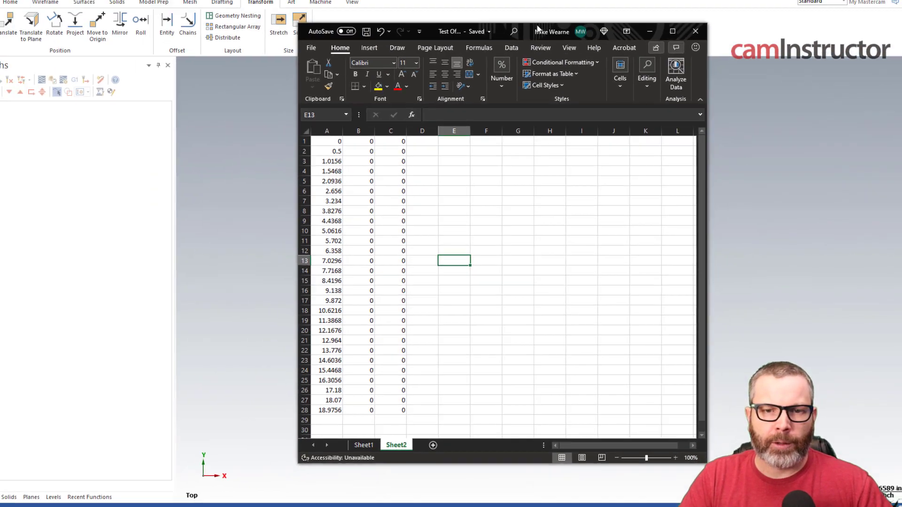
pyautogui.hotkey('alt', 'Tab')
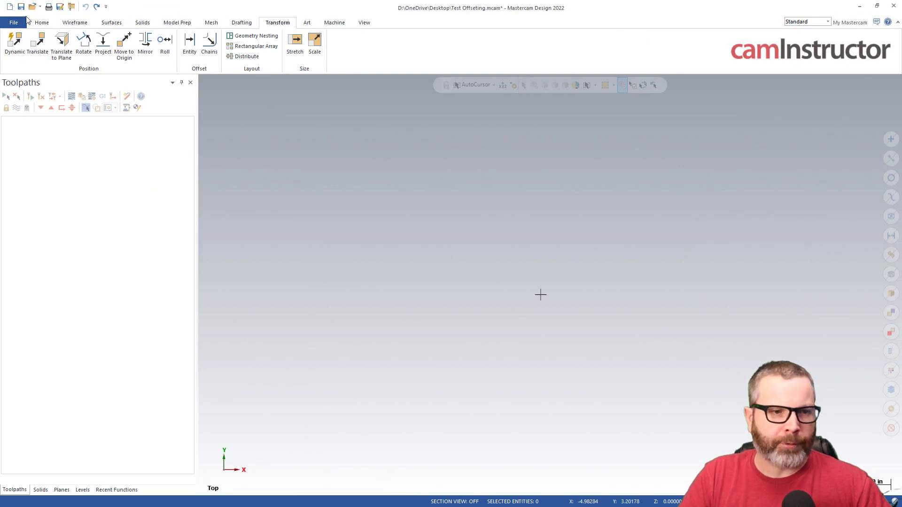
pyautogui.click(39, 6)
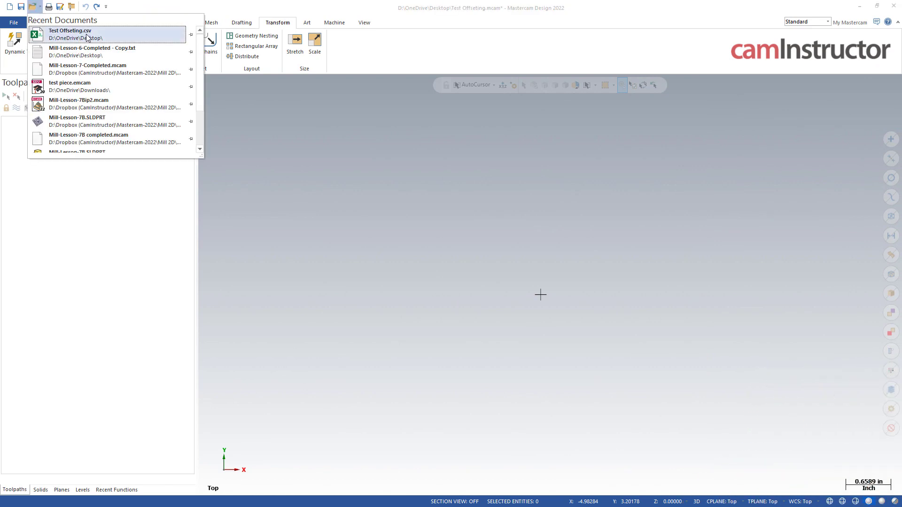
pyautogui.click(87, 38)
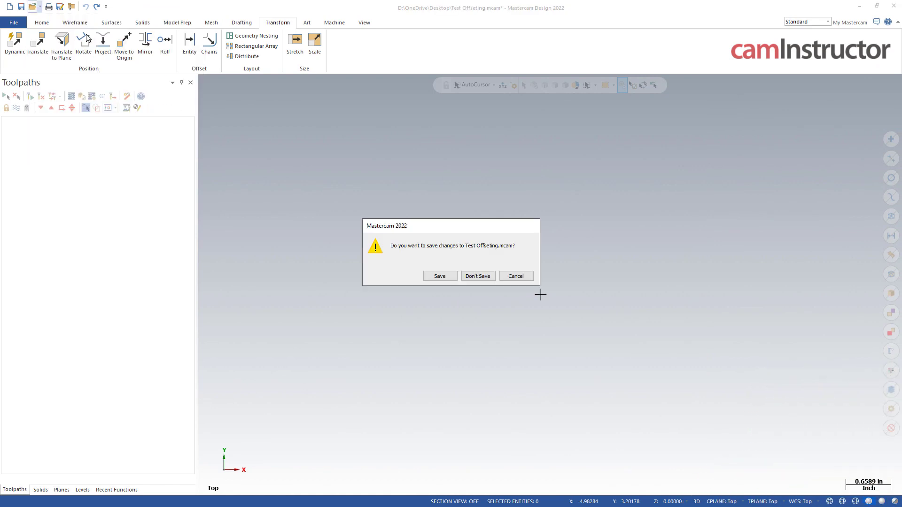
pyautogui.click(474, 277)
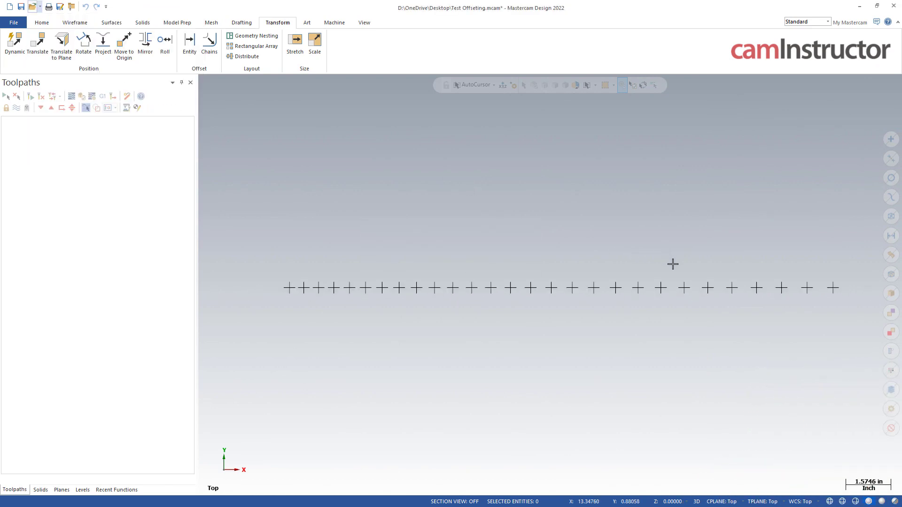
pyautogui.scroll(3, 327, 297)
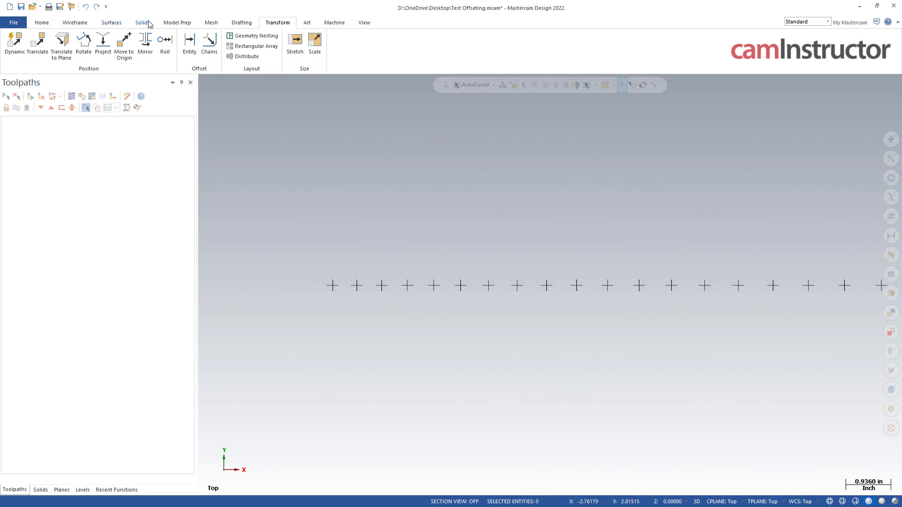
# - Start a horizontal dimension with 3 decimal places and a text height of 0.05
pyautogui.click(242, 22)
pyautogui.click(50, 36)
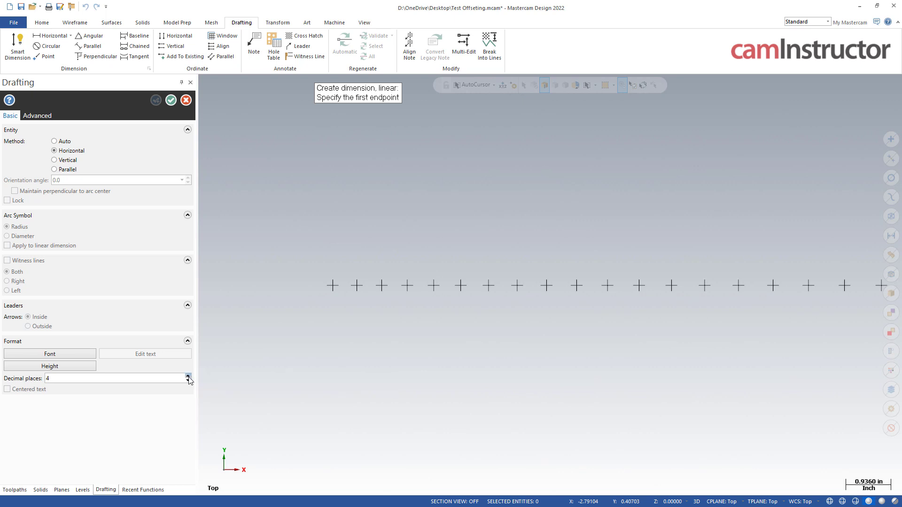
pyautogui.click(188, 380)
pyautogui.click(49, 354)
pyautogui.click(108, 168)
pyautogui.click(65, 366)
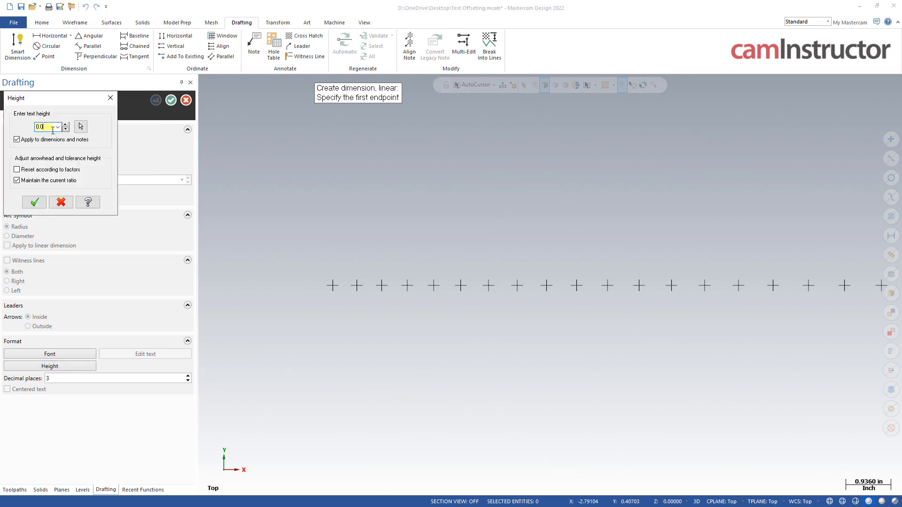
pyautogui.click(60, 202)
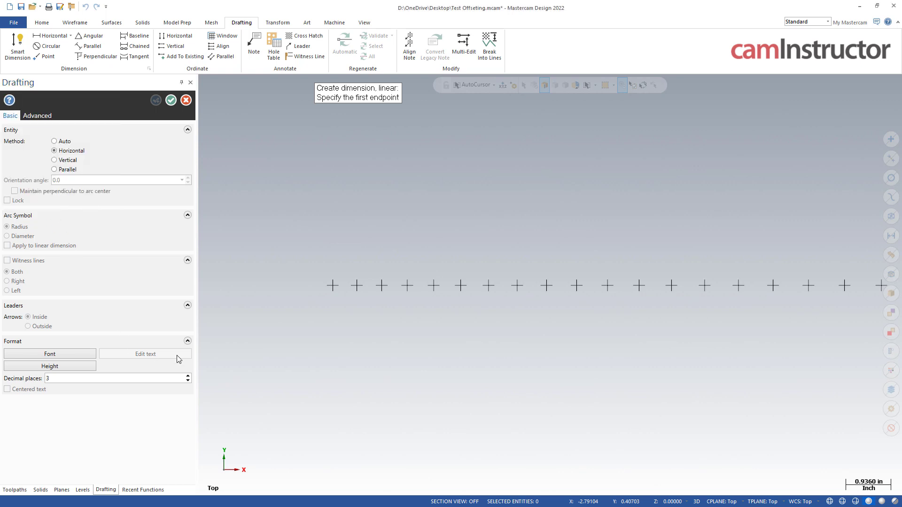
# - Dimension the first three point gaps above the row: 0.500, 0.516 and 0.5312
pyautogui.click(333, 285)
pyautogui.click(357, 286)
pyautogui.click(346, 254)
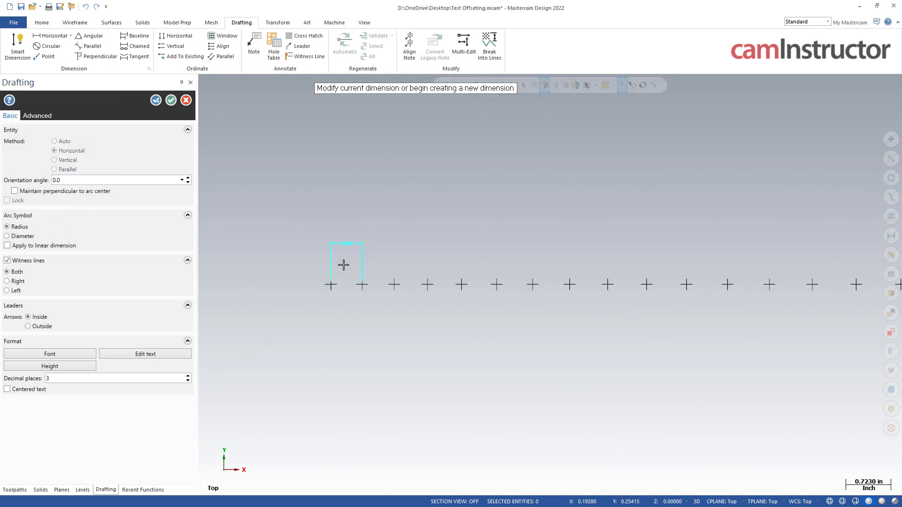
pyautogui.scroll(4, 346, 282)
pyautogui.click(377, 296)
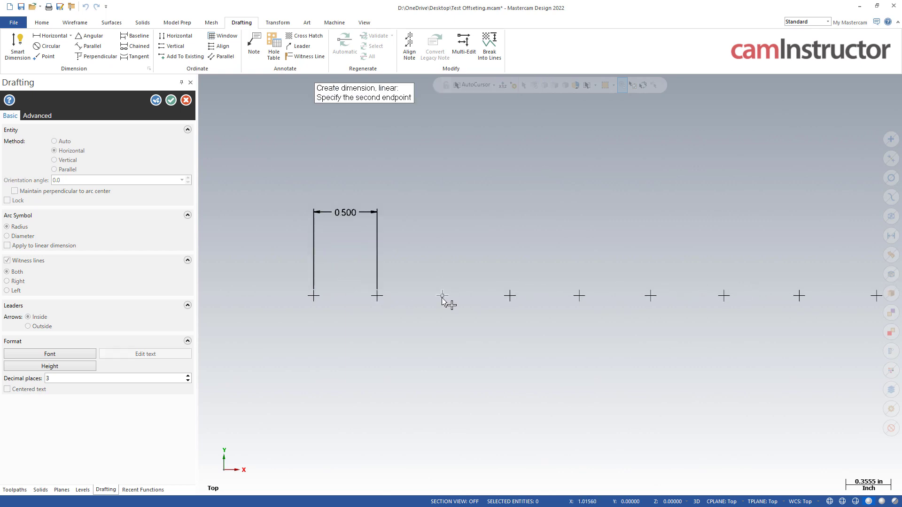
pyautogui.click(442, 296)
pyautogui.click(409, 218)
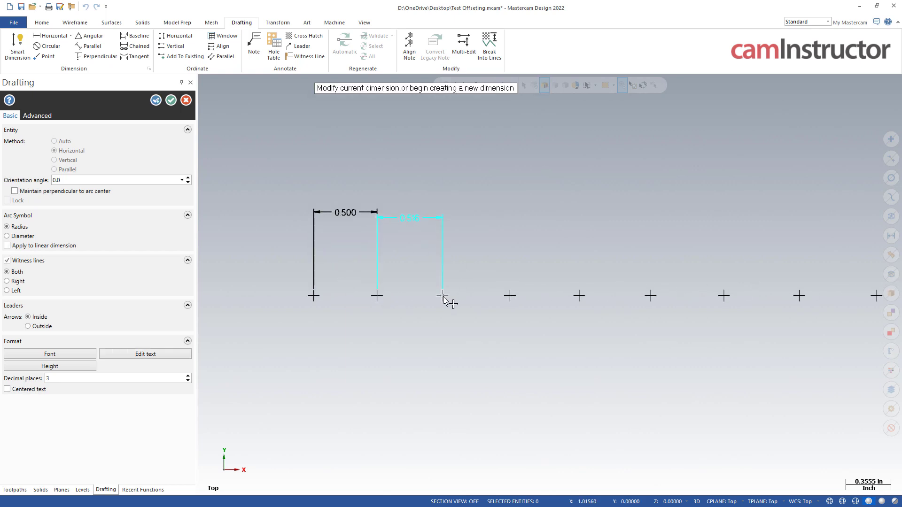
pyautogui.click(444, 298)
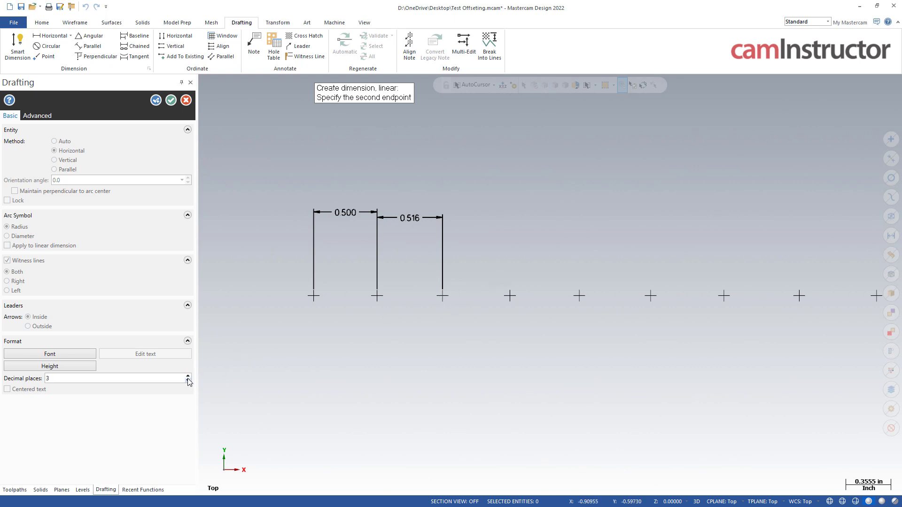
pyautogui.click(509, 296)
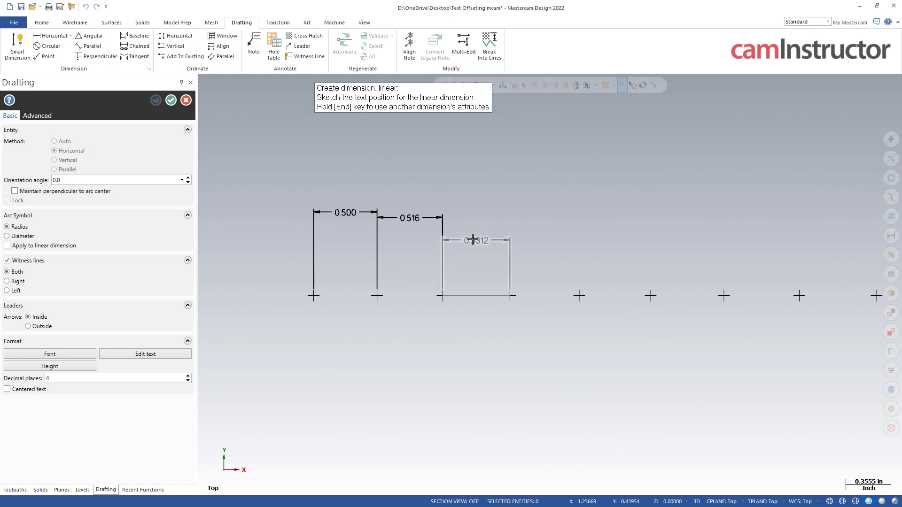
pyautogui.click(472, 226)
# - Dimension the next gaps: 0.5468, 0.5624, and the gap from the sixth to seventh point
pyautogui.click(510, 296)
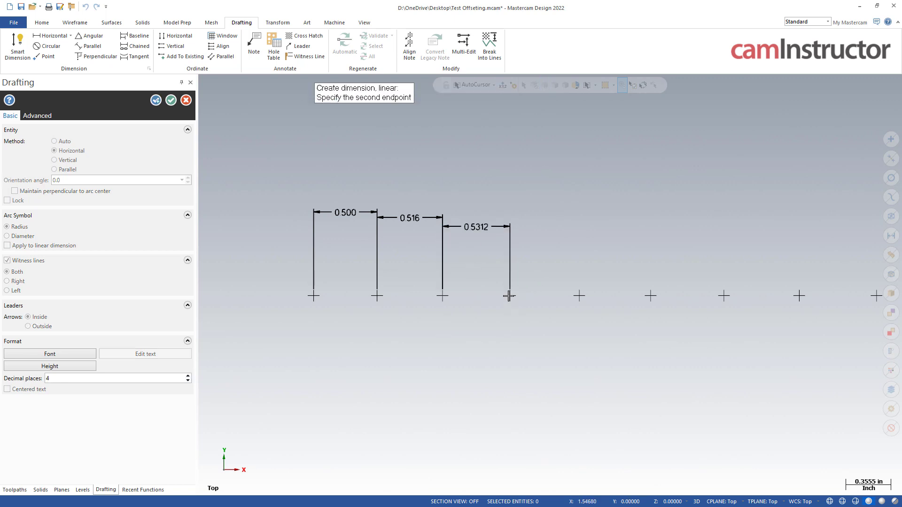
pyautogui.click(580, 296)
pyautogui.click(545, 241)
pyautogui.click(580, 296)
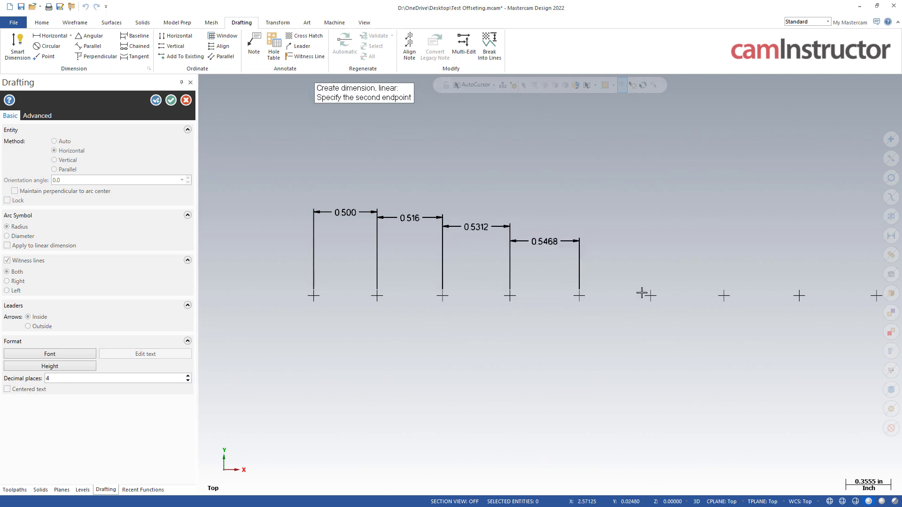
pyautogui.click(650, 296)
pyautogui.click(610, 256)
pyautogui.click(650, 296)
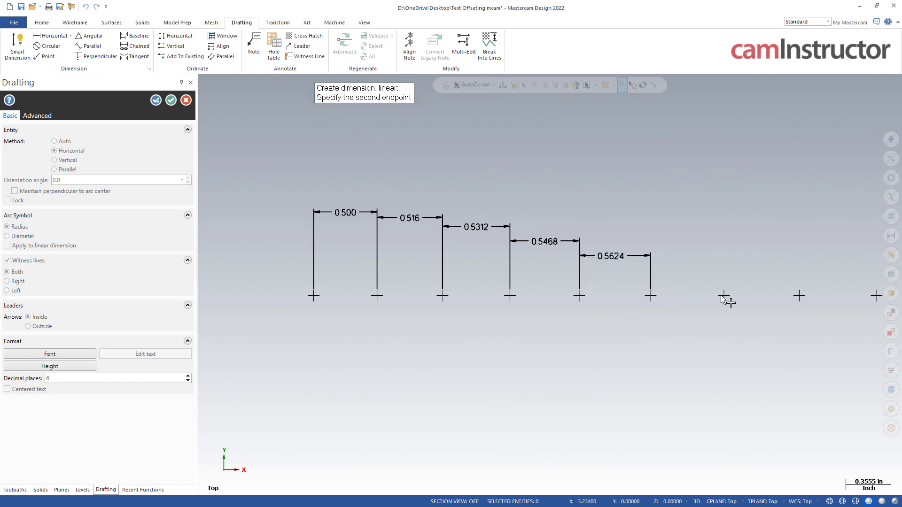
pyautogui.click(723, 296)
pyautogui.click(678, 266)
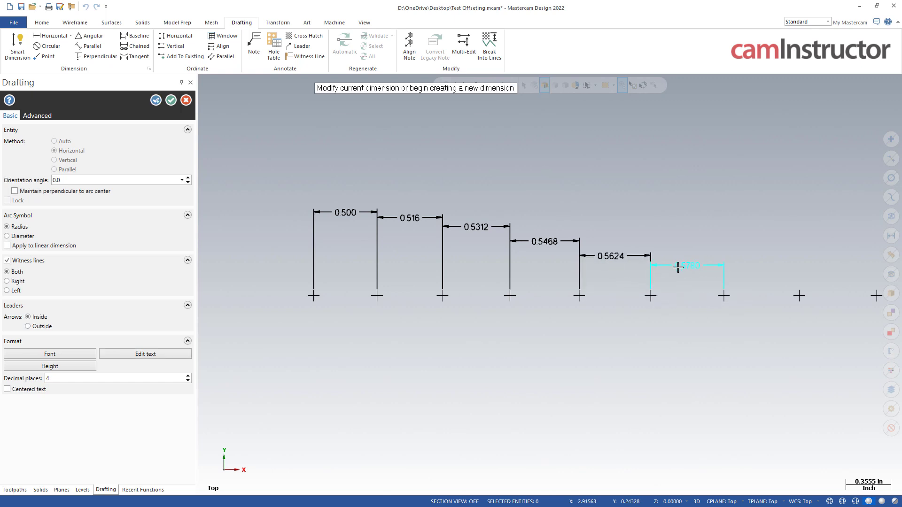
# - Accept the final 0.5780 dimension and zoom out to review the dimensioned row
pyautogui.click(171, 101)
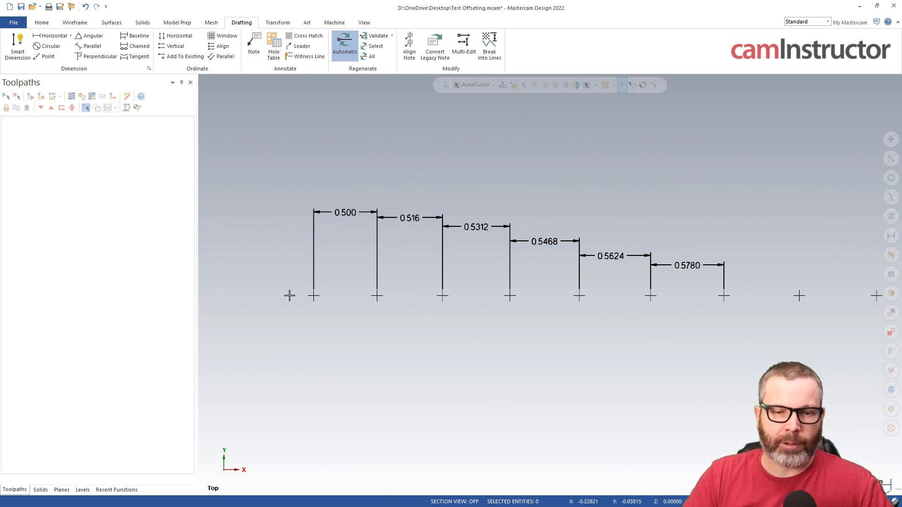
pyautogui.scroll(-1, 635, 353)
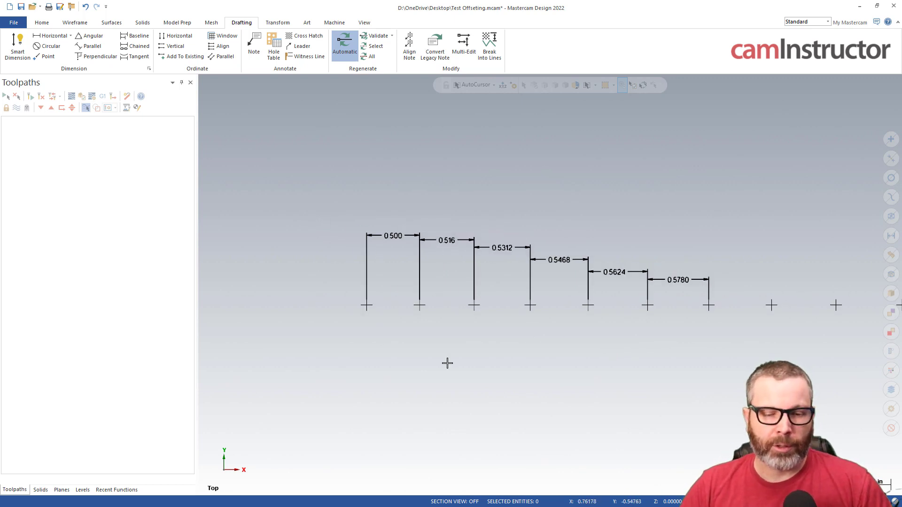
pyautogui.scroll(-1, 379, 357)
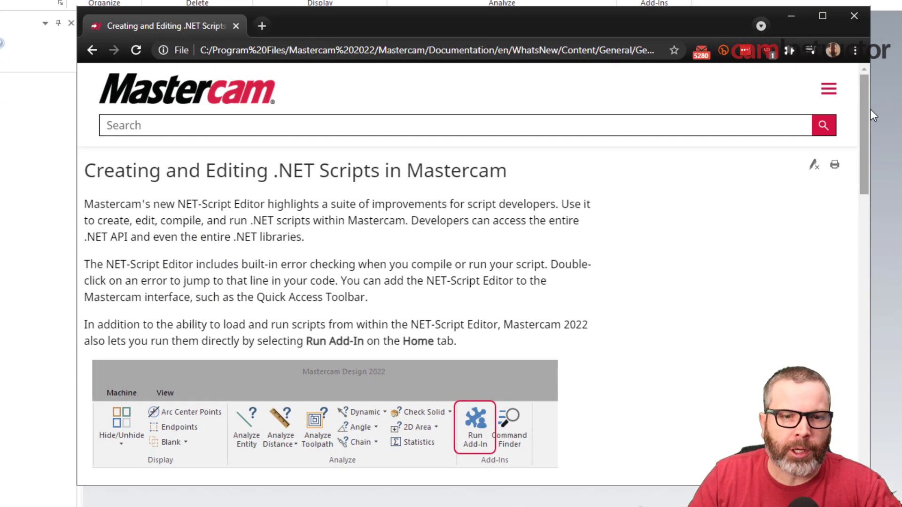
pyautogui.scroll(-3, 864, 96)
pyautogui.moveTo(881, 193); pyautogui.dragTo(869, 266)
pyautogui.moveTo(112, 328); pyautogui.dragTo(512, 337)
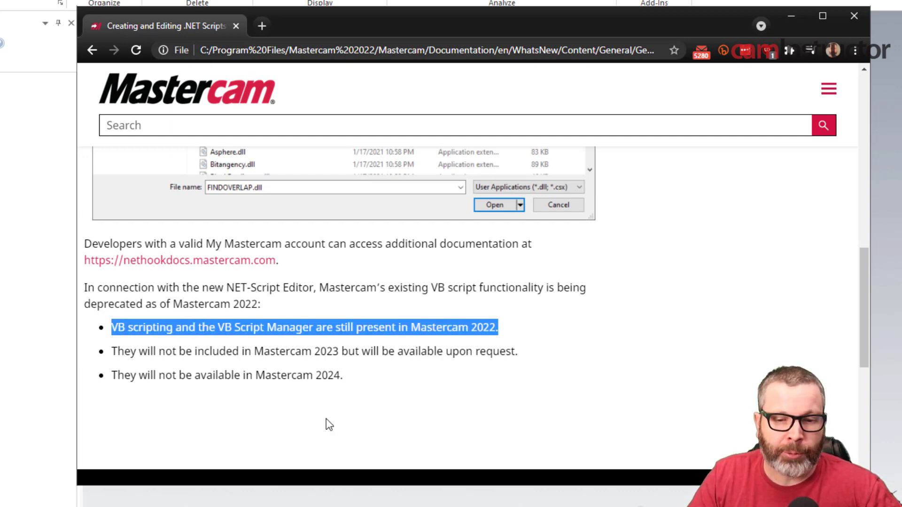
pyautogui.moveTo(117, 352); pyautogui.dragTo(427, 351)
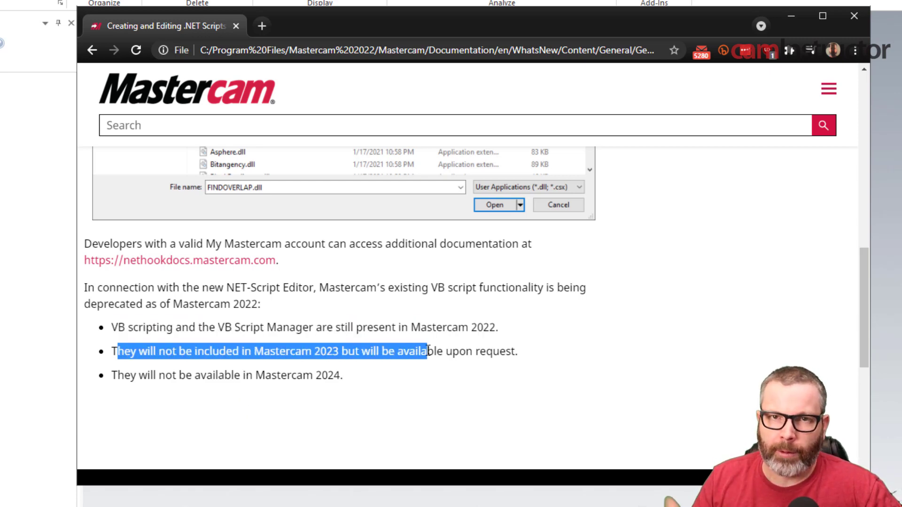
pyautogui.moveTo(112, 375); pyautogui.dragTo(339, 376)
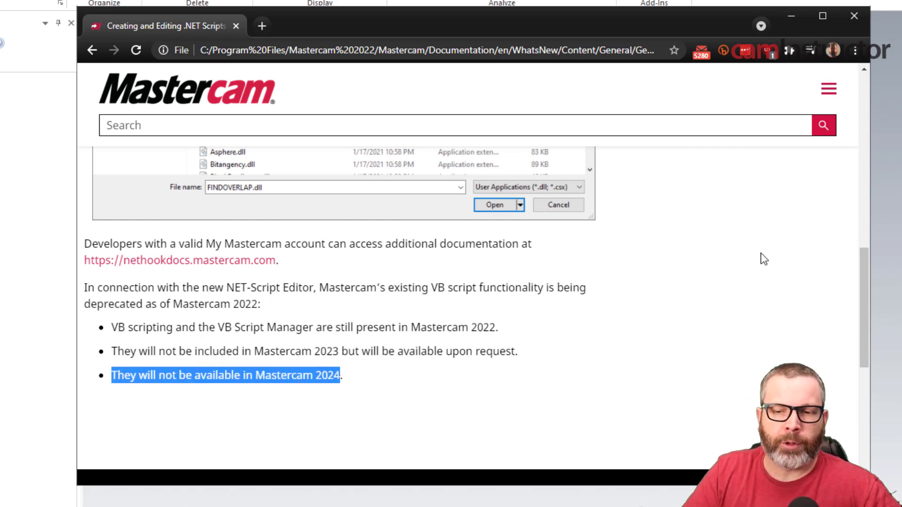
pyautogui.moveTo(864, 317); pyautogui.dragTo(862, 136)
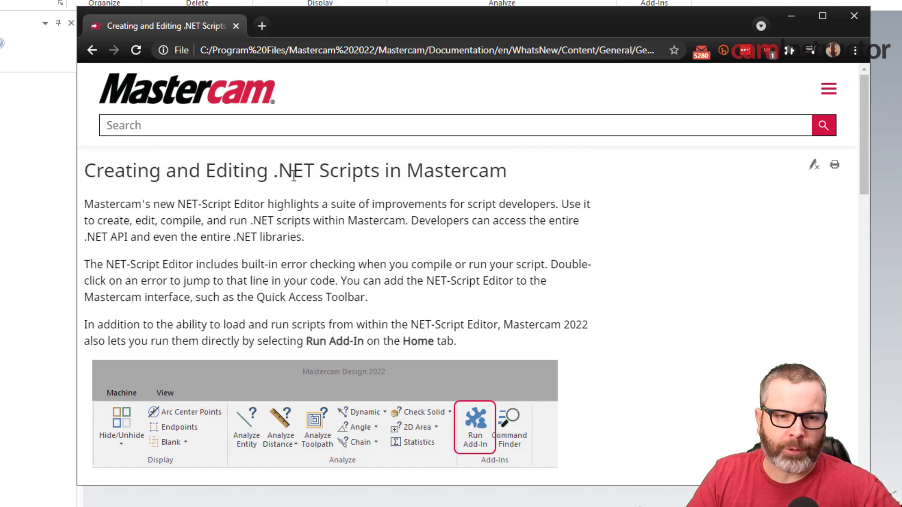
pyautogui.hotkey('alt', 'Tab')
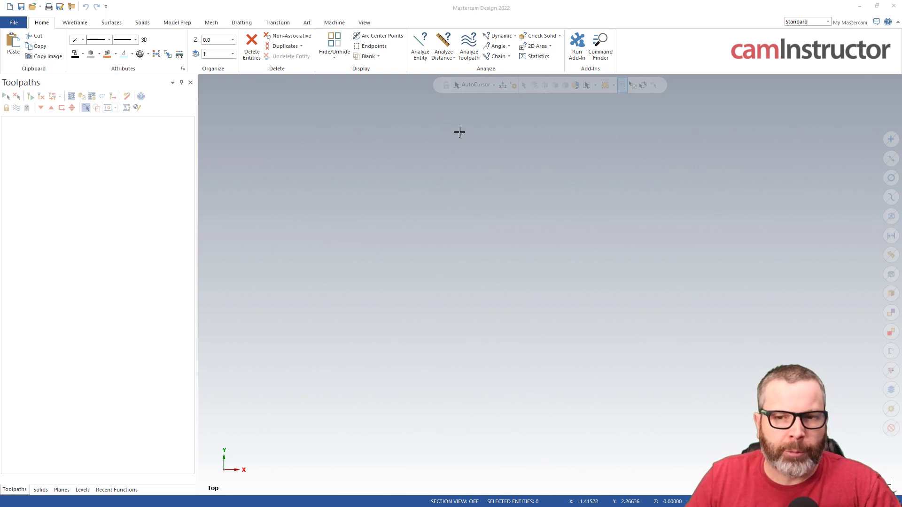
# - Find VBScript in Command Finder ('vb') and create a new blank 1.vbs script
pyautogui.click(601, 45)
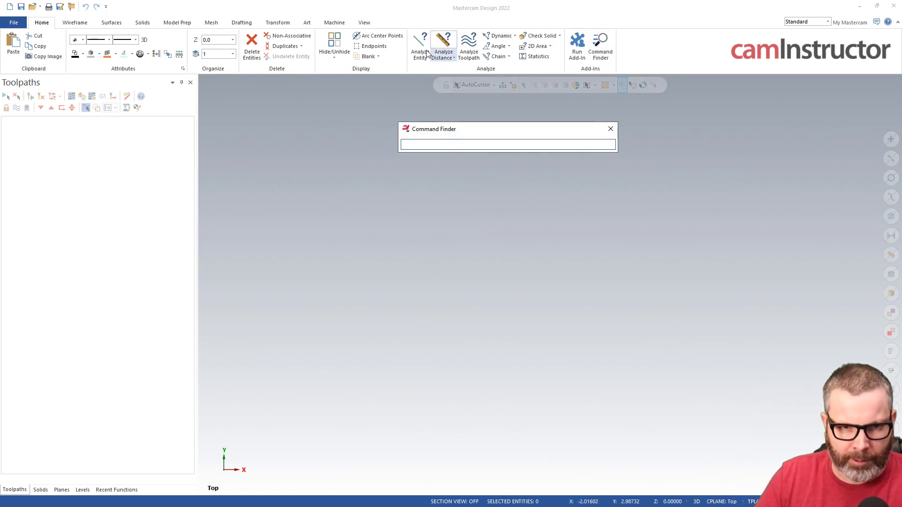
pyautogui.write('vb')
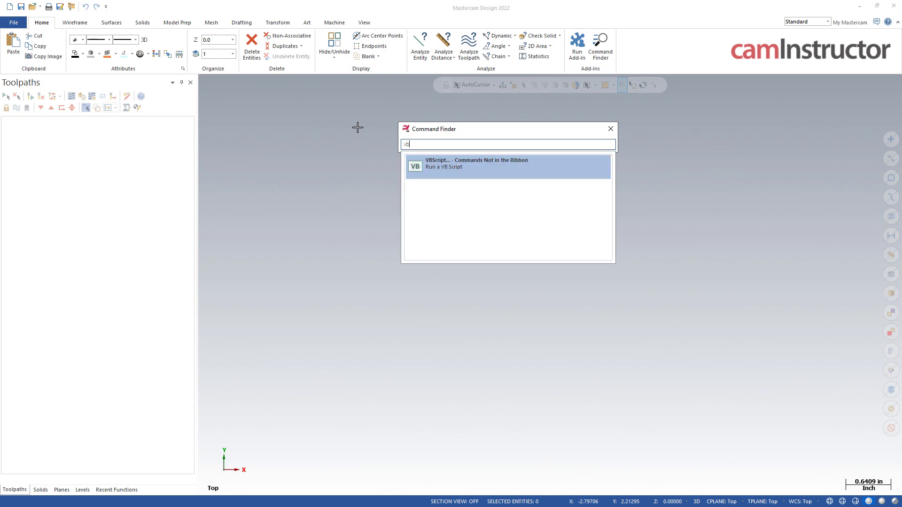
pyautogui.click(436, 165)
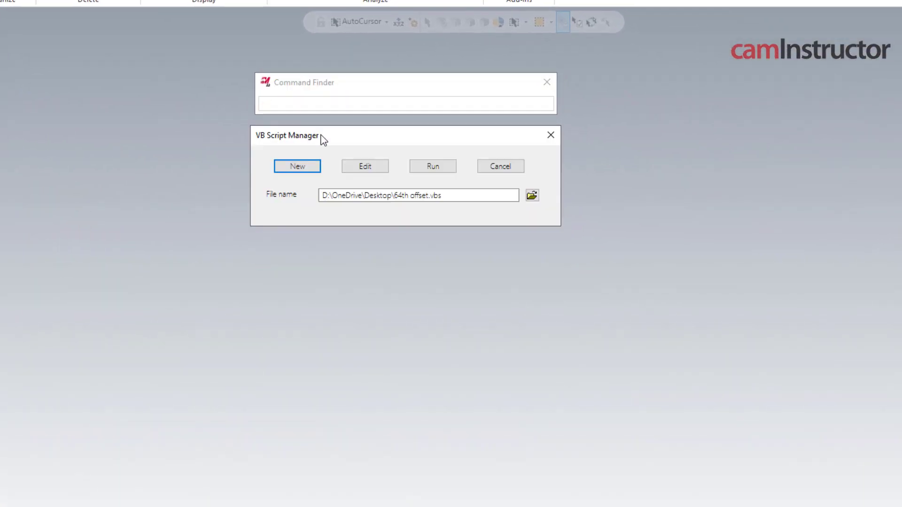
pyautogui.click(309, 167)
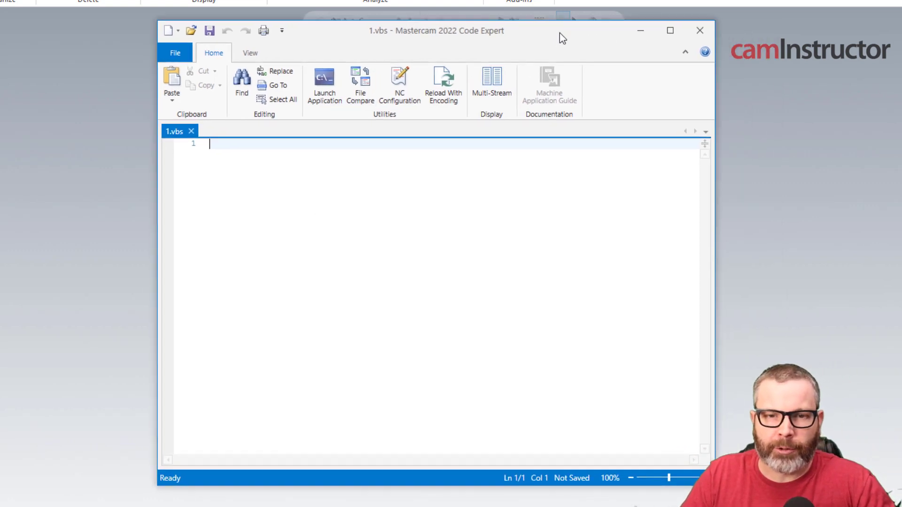
# - Paste the Call main / Sub main / End sub skeleton and add blank lines inside it
pyautogui.moveTo(563, 38); pyautogui.dragTo(563, 38)
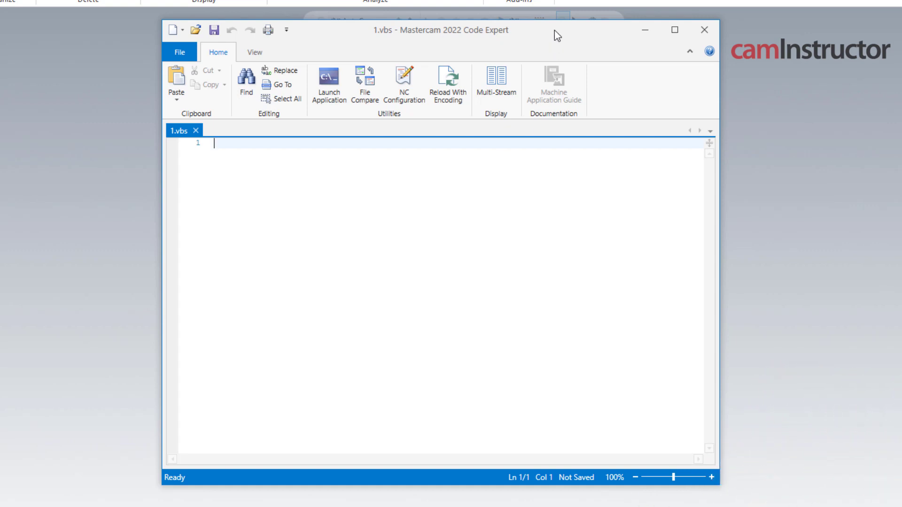
pyautogui.write('Call main Sub main      End sub')
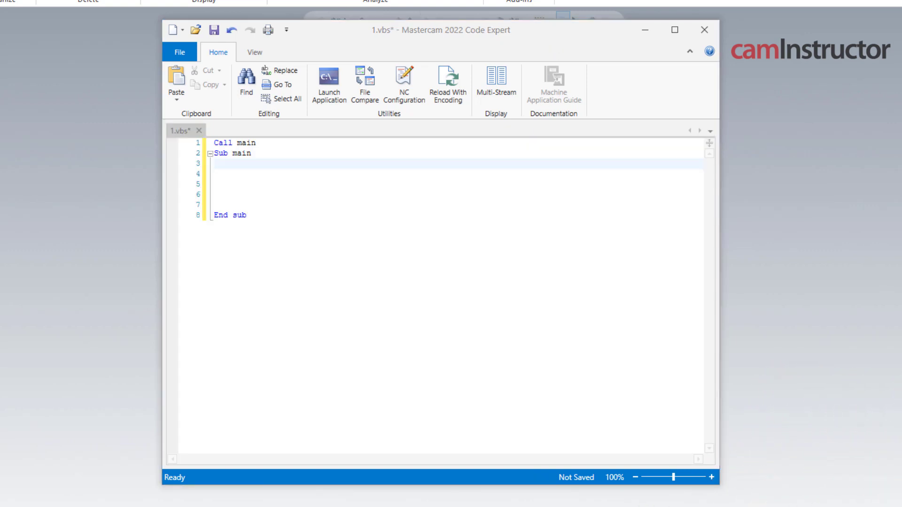
pyautogui.click(264, 168)
pyautogui.press('Return')
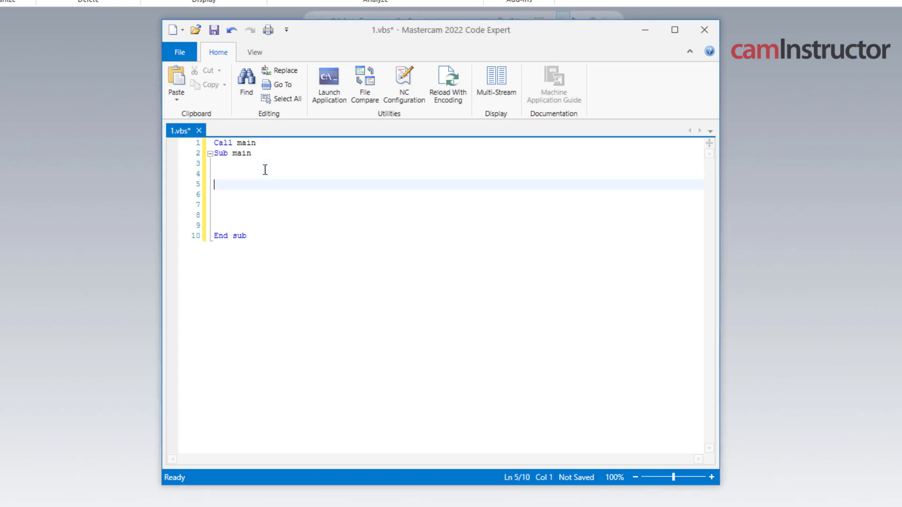
pyautogui.press('Return')
pyautogui.press('Up')
pyautogui.press('Up')
# - Declare the position and point variables with Dim
pyautogui.write('Dim ')
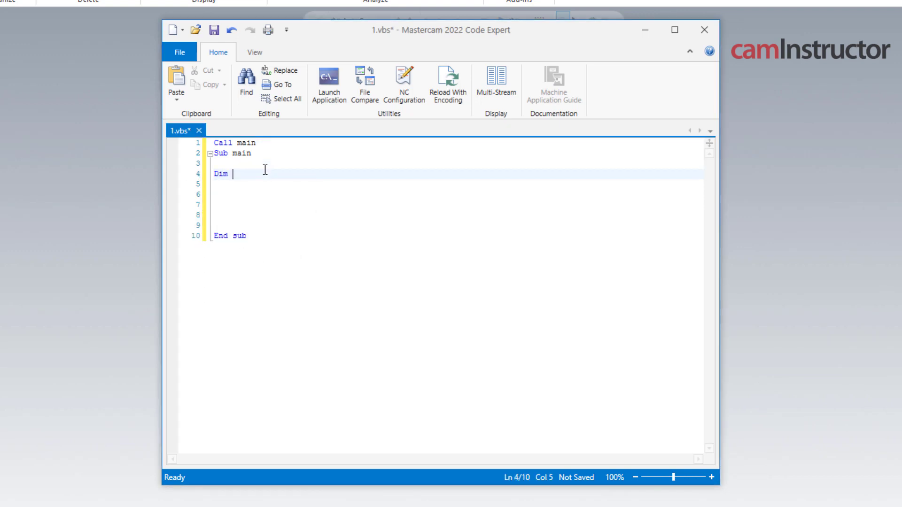
pyautogui.write('position')
pyautogui.press('Return')
pyautogui.write('Dim ')
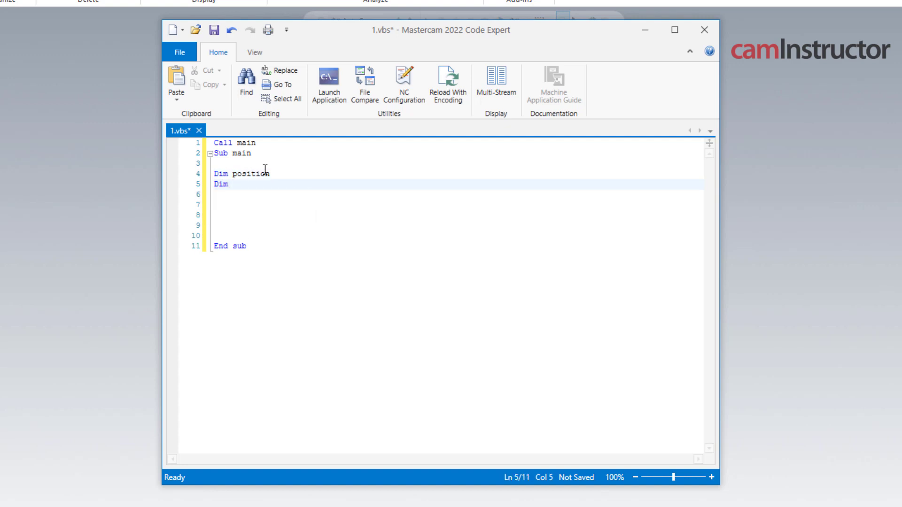
pyautogui.write('point')
pyautogui.press('Return')
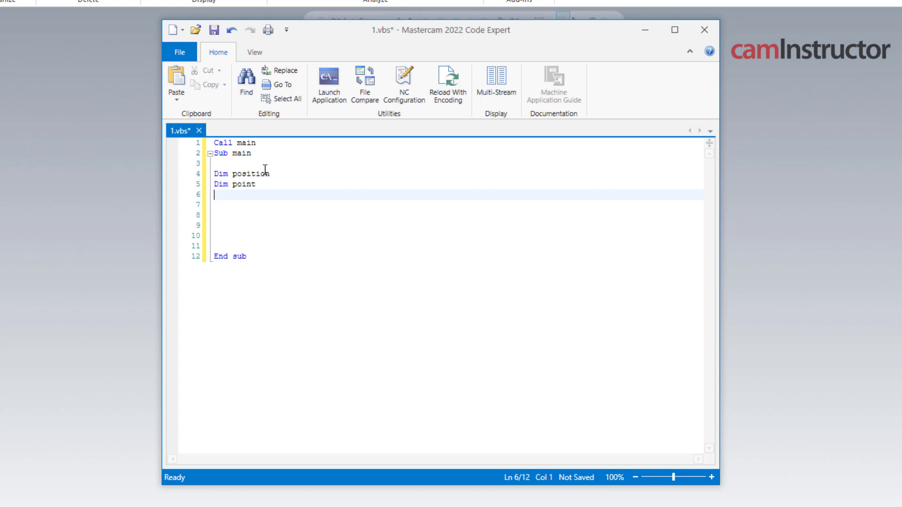
pyautogui.press('Return')
# - Declare the counter, Xvalue and Xshift variables, correcting the Xshift typo
pyautogui.write('Dim')
pyautogui.press('BackSpace')
pyautogui.press('BackSpace')
pyautogui.press('BackSpace')
pyautogui.press('BackSpace')
pyautogui.write('Dim counter')
pyautogui.press('Return')
pyautogui.write('Dim ')
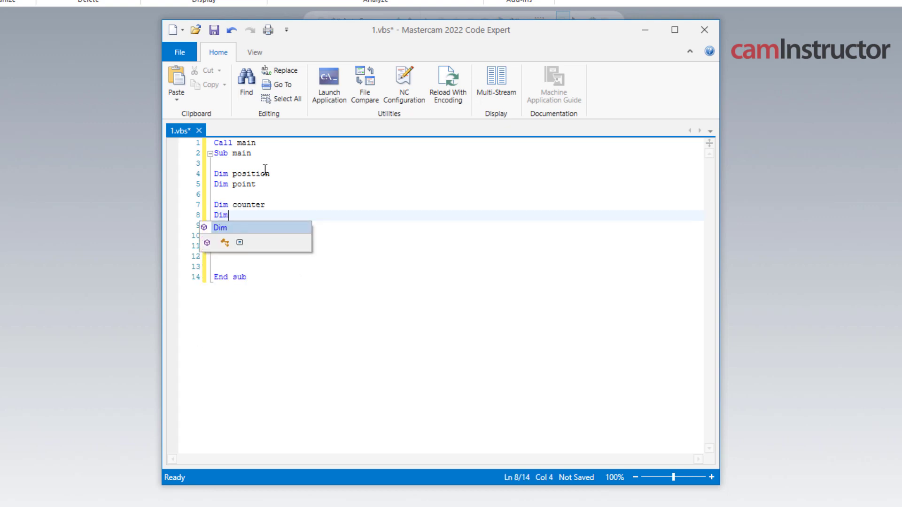
pyautogui.write('Xvalue')
pyautogui.press('Return')
pyautogui.write('Dim ')
pyautogui.write('Xshfit')
pyautogui.press('BackSpace')
pyautogui.press('BackSpace')
pyautogui.press('BackSpace')
pyautogui.write('ift')
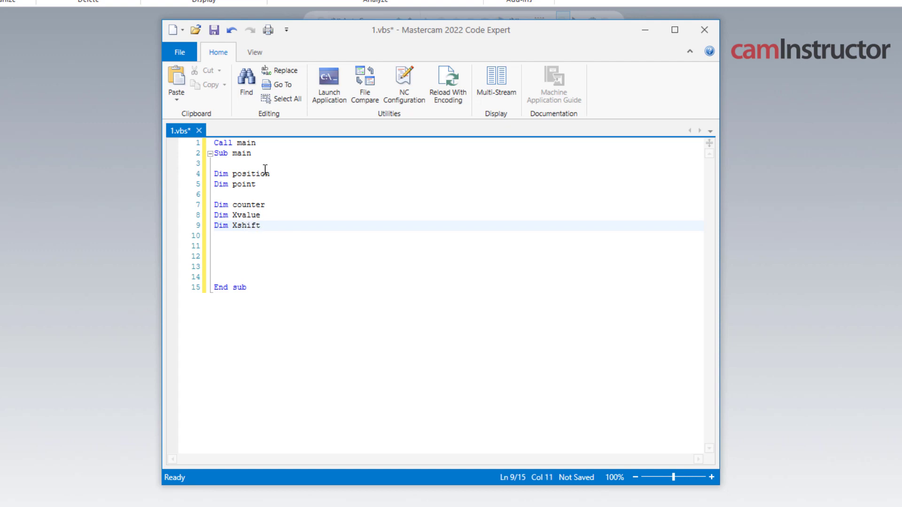
pyautogui.press('Return')
pyautogui.press('Return')
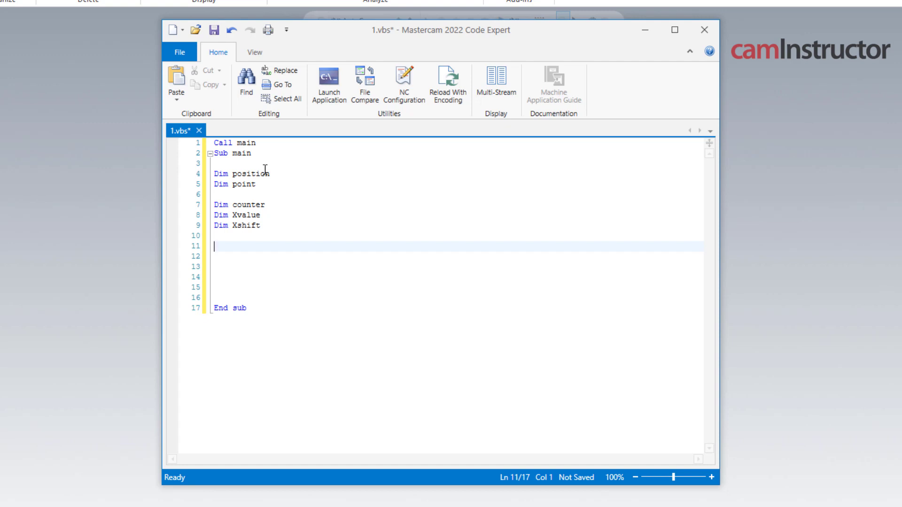
# - Add a For counter = 1 to 100 loop from the snippet, removing its extra Dim line
pyautogui.write('F')
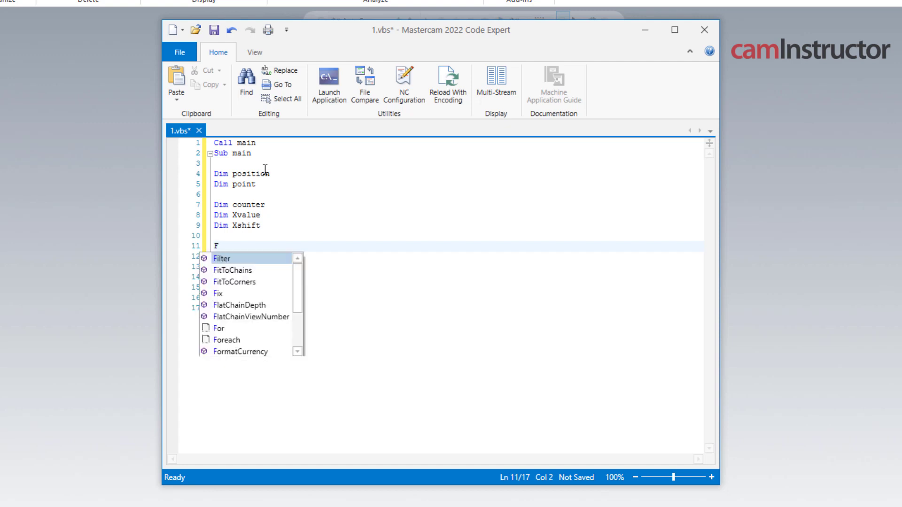
pyautogui.write('or')
pyautogui.press('Tab')
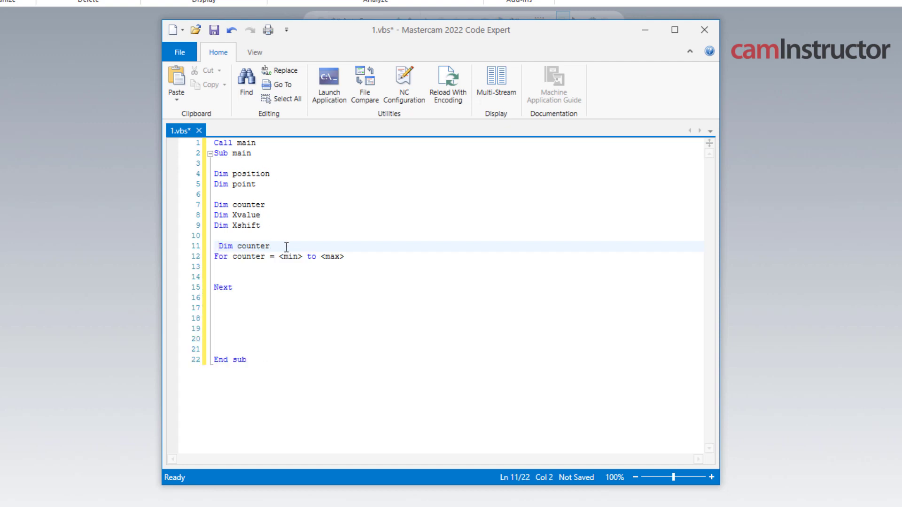
pyautogui.moveTo(286, 247); pyautogui.dragTo(213, 247)
pyautogui.press('Delete')
pyautogui.doubleClick(284, 256)
pyautogui.write('1')
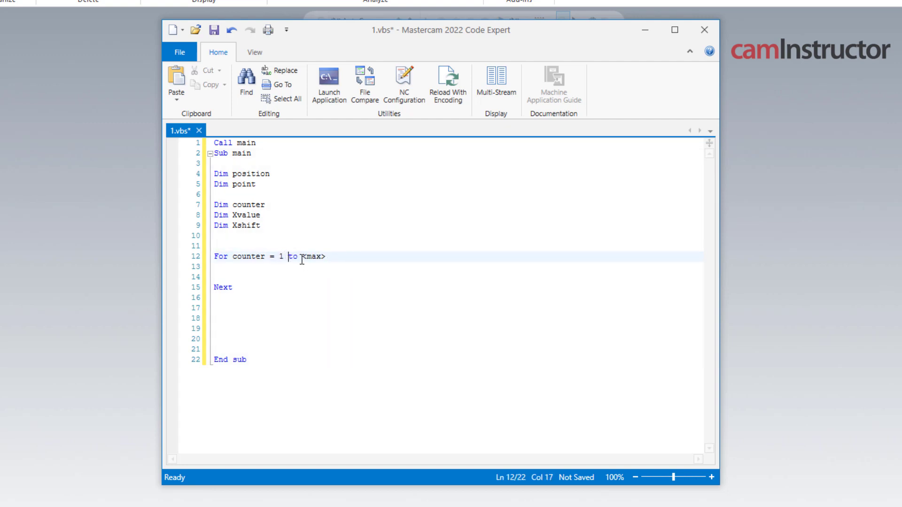
pyautogui.doubleClick(325, 257)
pyautogui.write('100')
# - In the loop, set position = New mcpt and start a With block with .x, .y, .z lines
pyautogui.click(270, 266)
pyautogui.press('Tab')
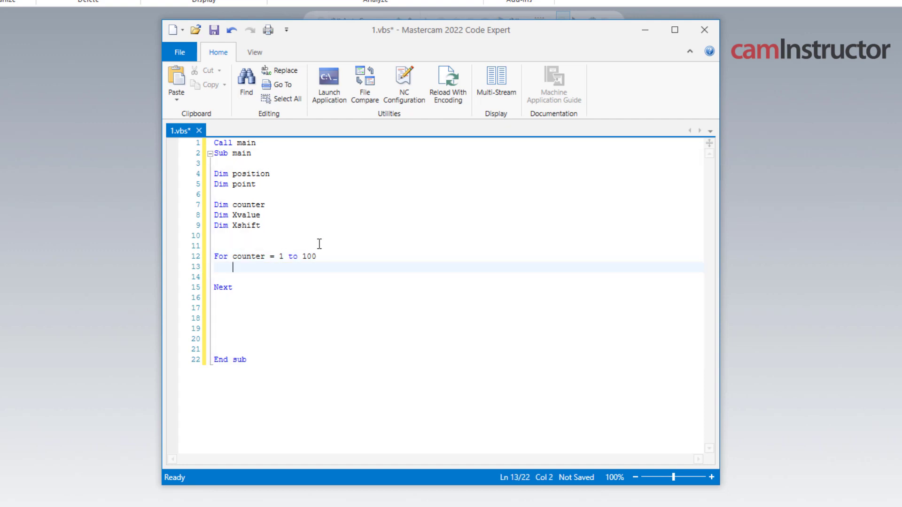
pyautogui.write('Set positio')
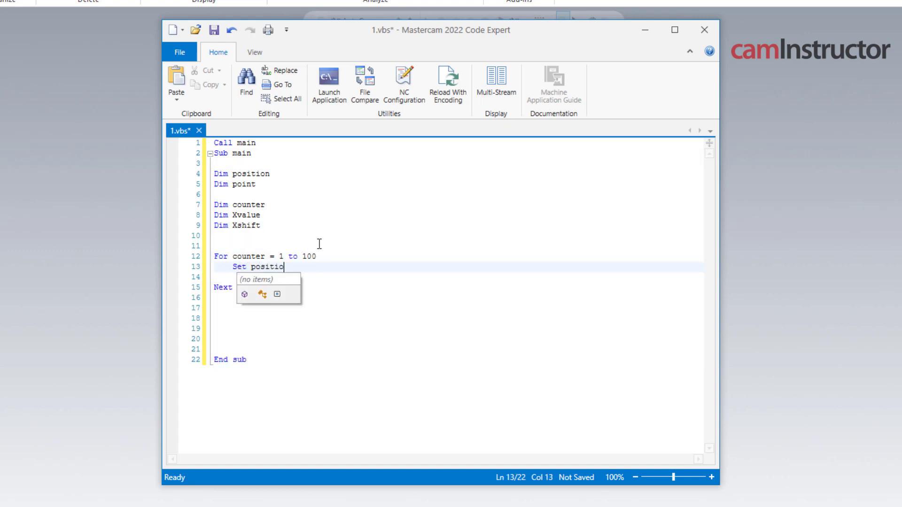
pyautogui.write('n = New mcpt')
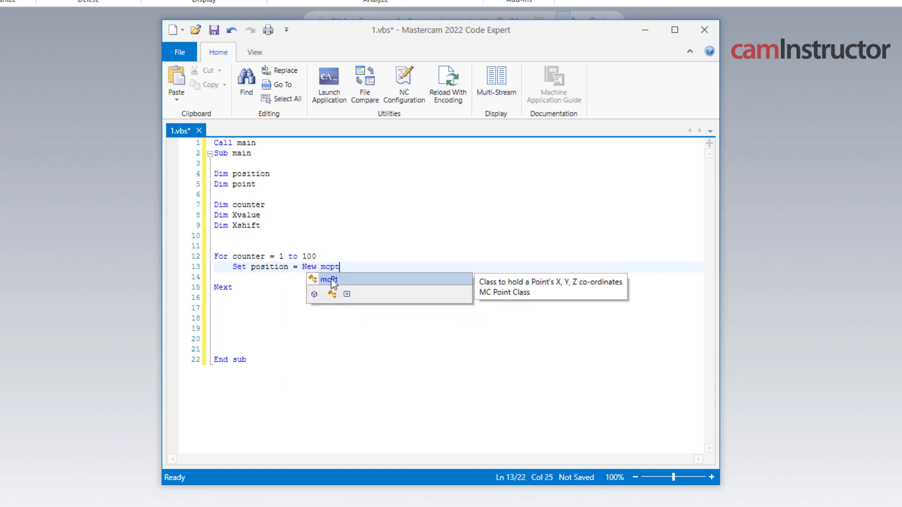
pyautogui.press('Escape')
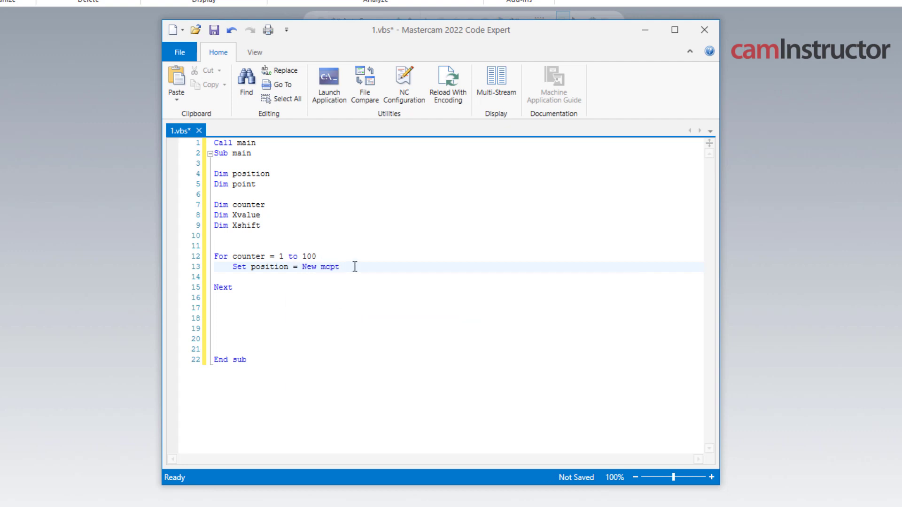
pyautogui.press('Return')
pyautogui.write('With position')
pyautogui.press('Return')
pyautogui.write('.x =')
pyautogui.press('Return')
pyautogui.write('.y =')
pyautogui.press('Return')
pyautogui.write('.z =')
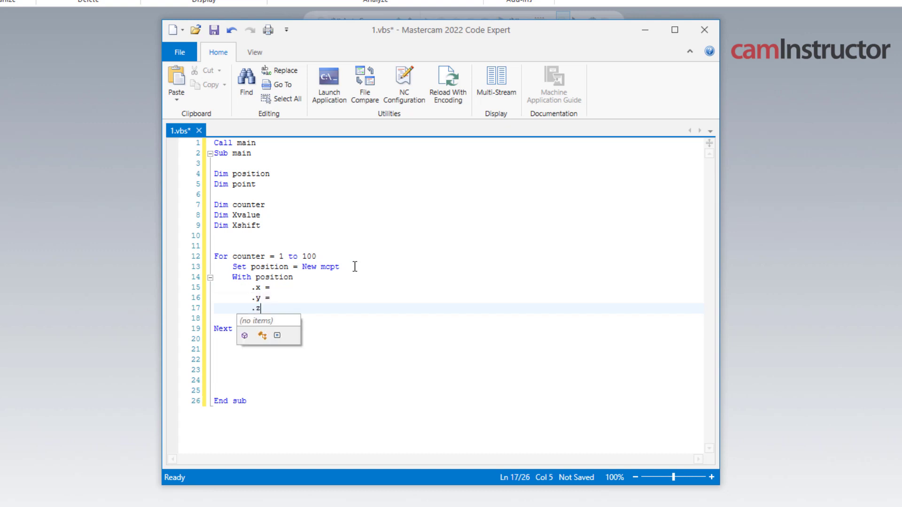
# - Set the .y and .z coordinates to 0.0
pyautogui.click(297, 299)
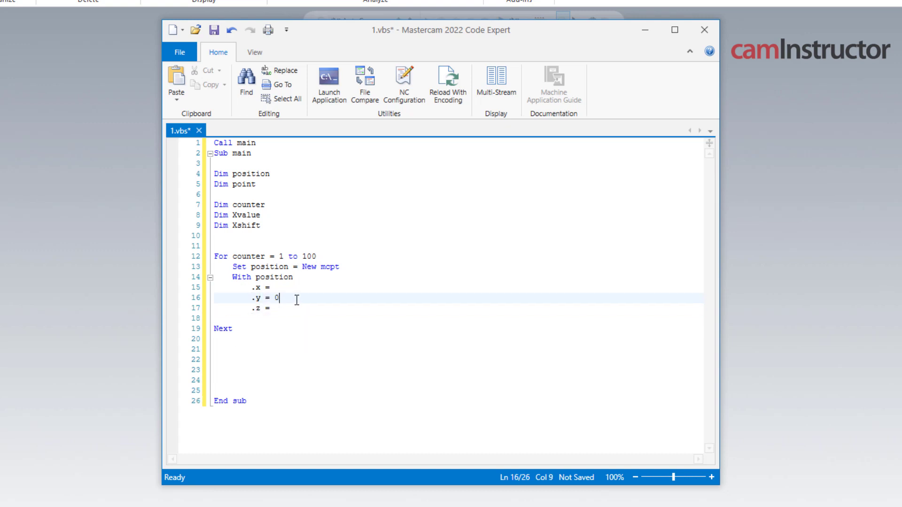
pyautogui.write('0.0')
pyautogui.press('Down')
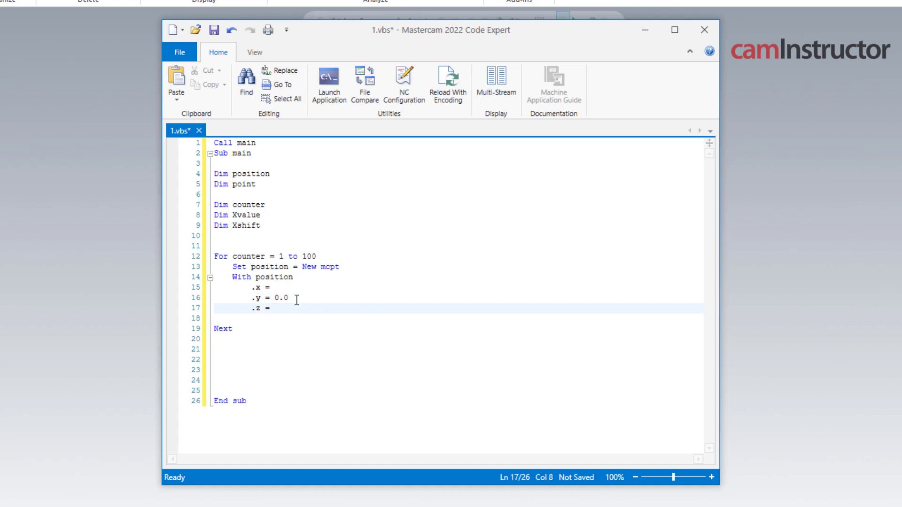
pyautogui.write('0.0')
pyautogui.press('Up')
pyautogui.press('Up')
pyautogui.press('Down')
pyautogui.press('Home')
pyautogui.press('Up')
# - Set .x to Xvalue + Xshift and close the block with End With
pyautogui.click(280, 288)
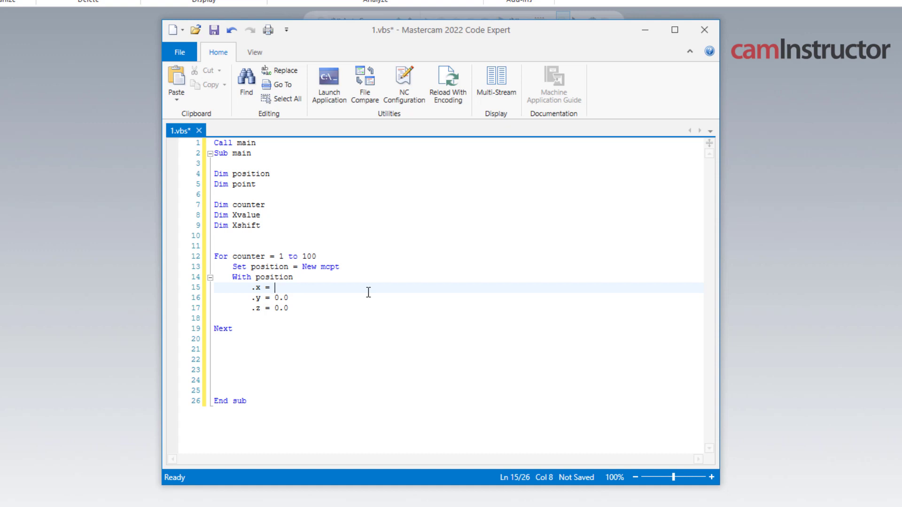
pyautogui.write('Xval')
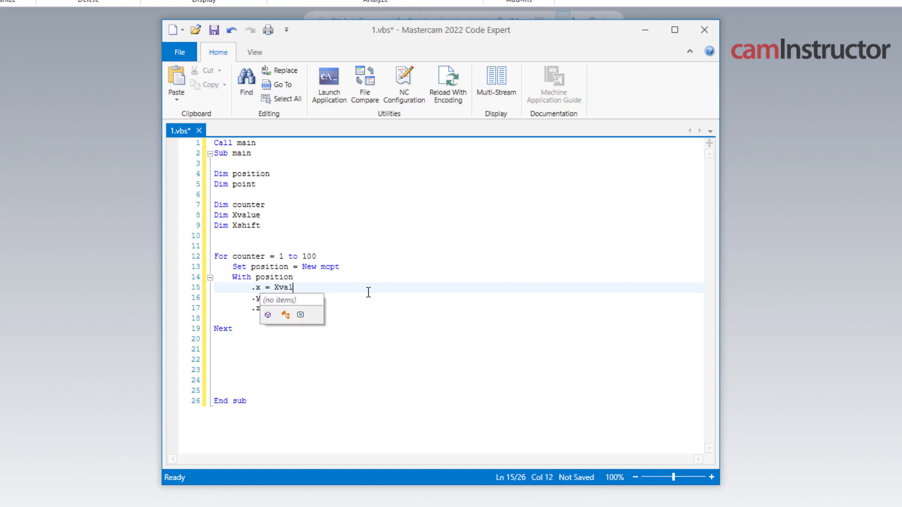
pyautogui.write('ue +')
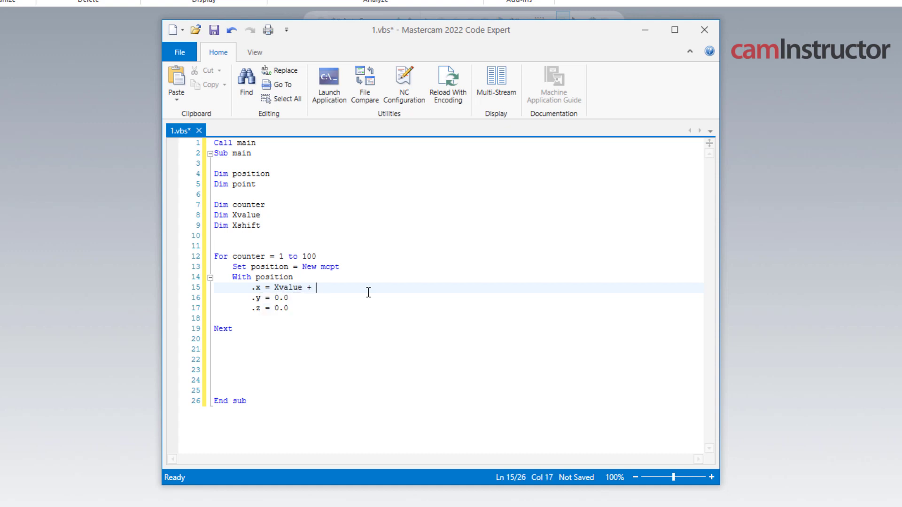
pyautogui.write(' XXshift')
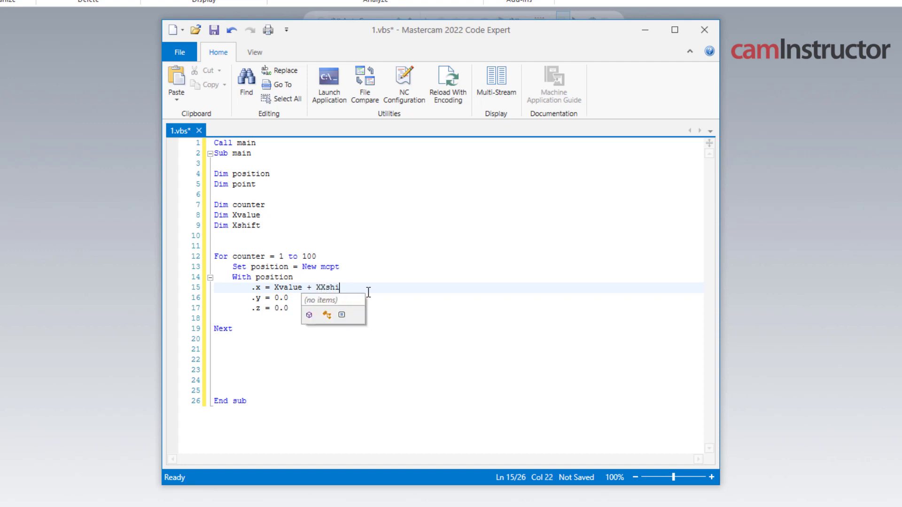
pyautogui.click(322, 287)
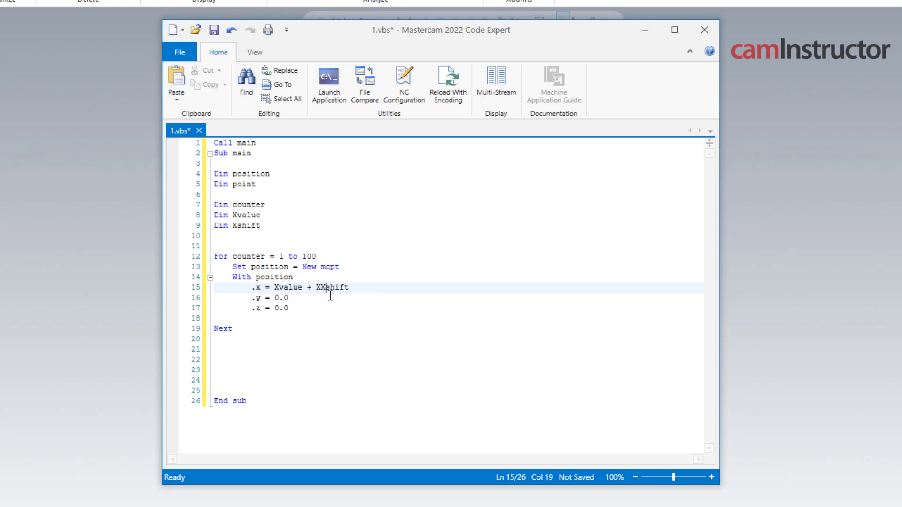
pyautogui.press('Delete')
pyautogui.click(298, 307)
pyautogui.press('Return')
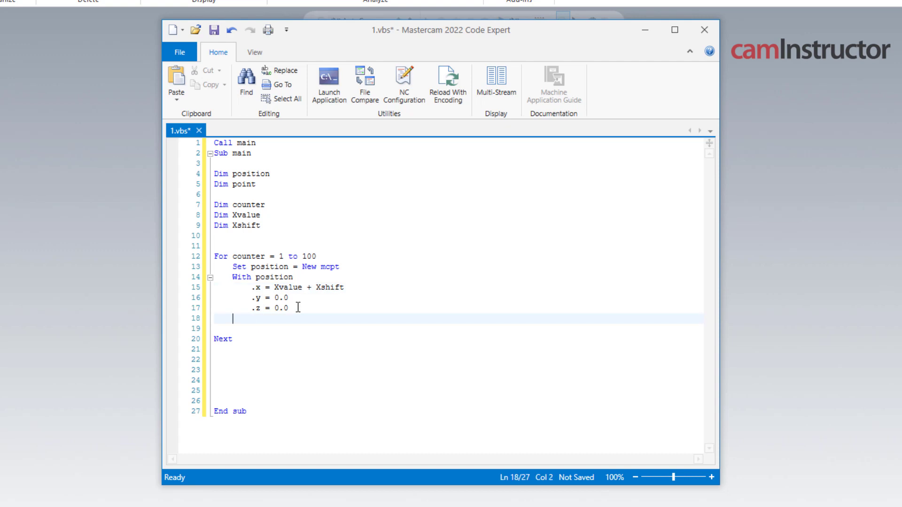
pyautogui.write('End With')
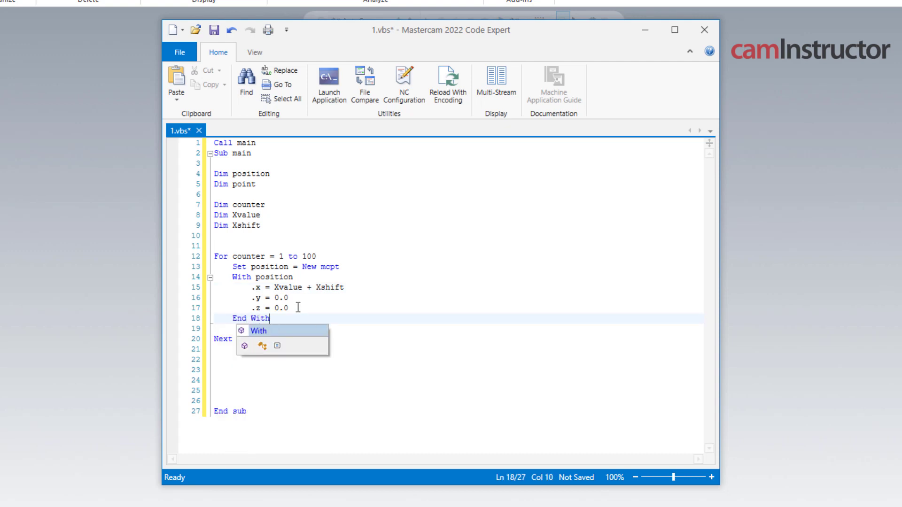
# - Add point = CreatePoint(position, current colour, current level) after End With
pyautogui.press('Return')
pyautogui.write('point')
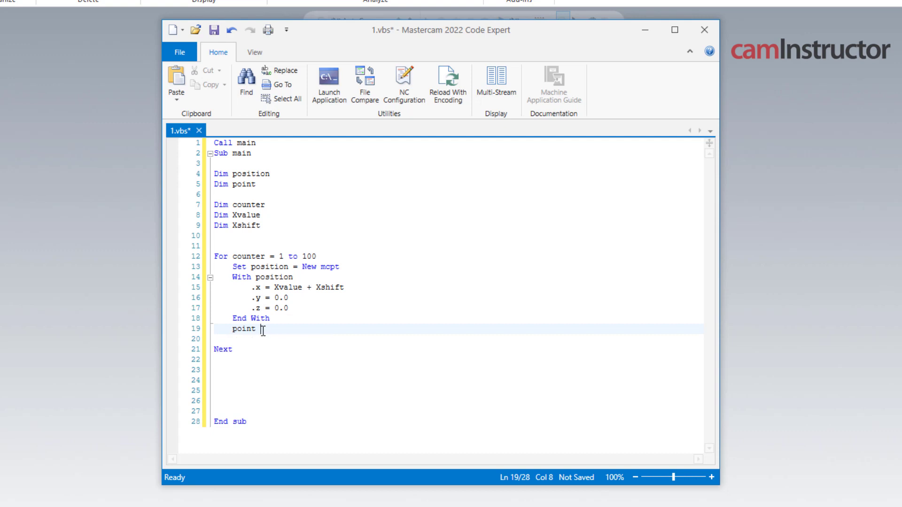
pyautogui.write(' = CreatePoint(position, mcCONSTRUCTION_COLOR_CURRENT, mcCONSTRUCTION_LEVEL_CURRENT)')
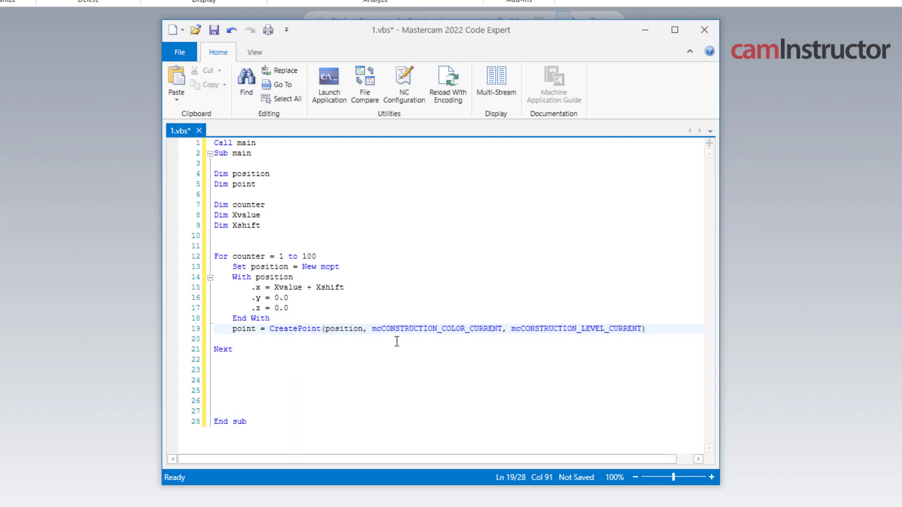
pyautogui.press('Return')
pyautogui.click(234, 331)
pyautogui.click(353, 329)
pyautogui.click(468, 329)
pyautogui.click(263, 339)
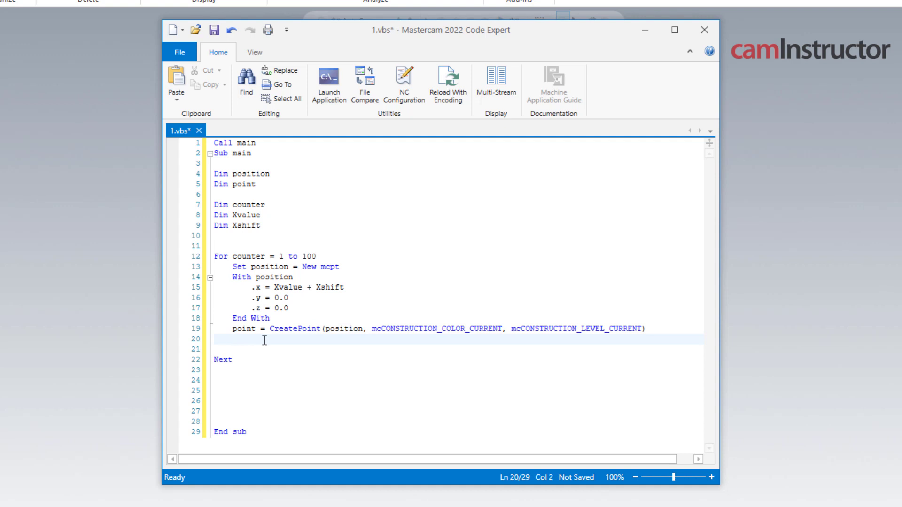
# - Add Xshift = Xshift + 0.0156 and Xvalue = Xvalue + Xshift before Next
pyautogui.write('Xshif')
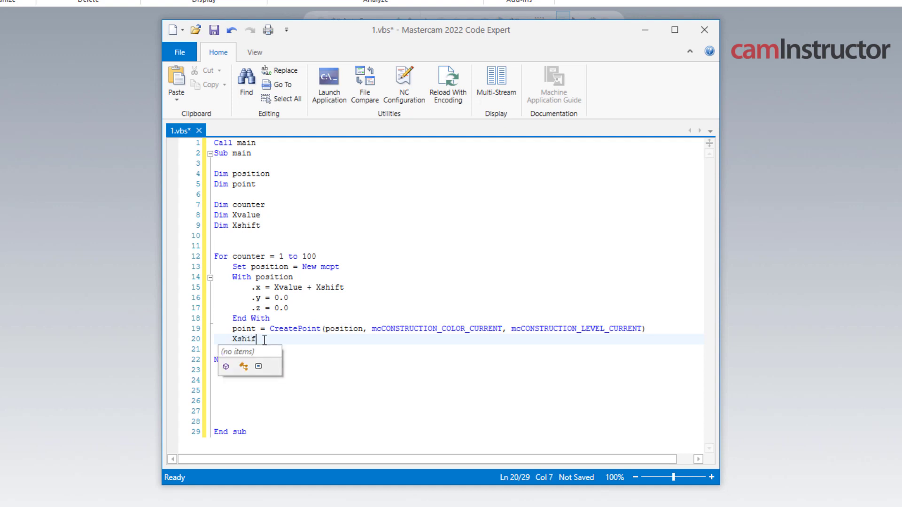
pyautogui.write('t = ')
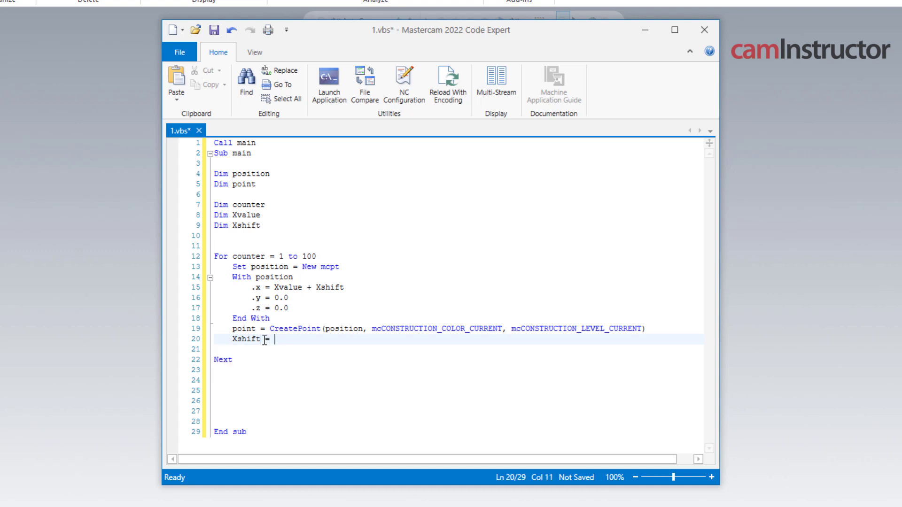
pyautogui.write('S')
pyautogui.press('BackSpace')
pyautogui.write('Xshift + 0.0156')
pyautogui.press('Return')
pyautogui.write('Xvalu')
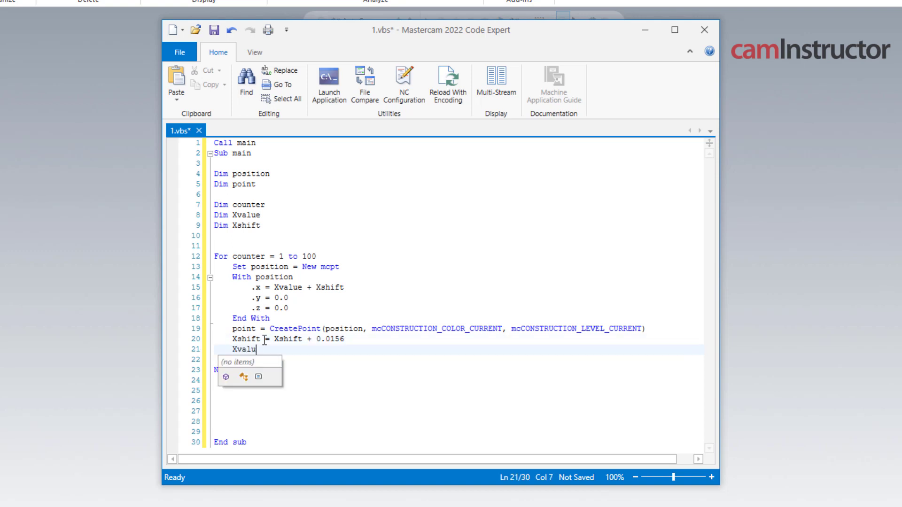
pyautogui.write('e = Xvalue')
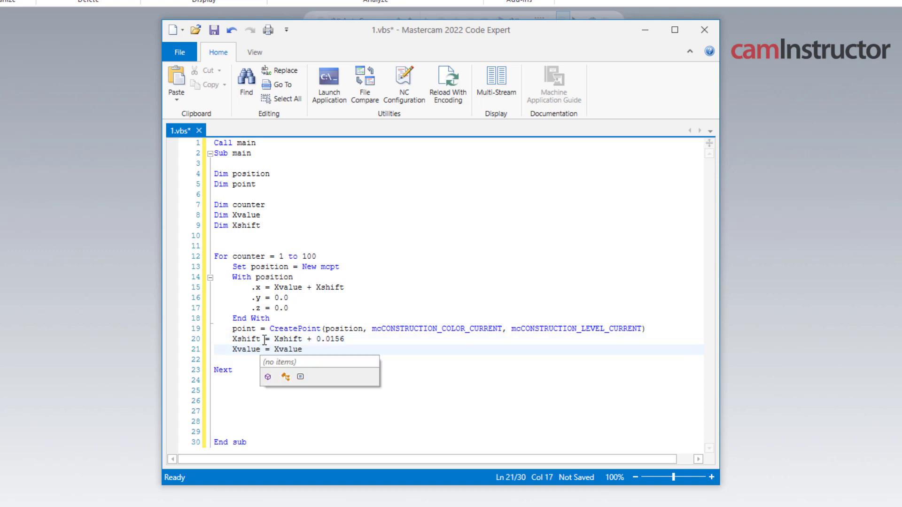
pyautogui.write(' + X')
pyautogui.press('Delete')
pyautogui.write('shift')
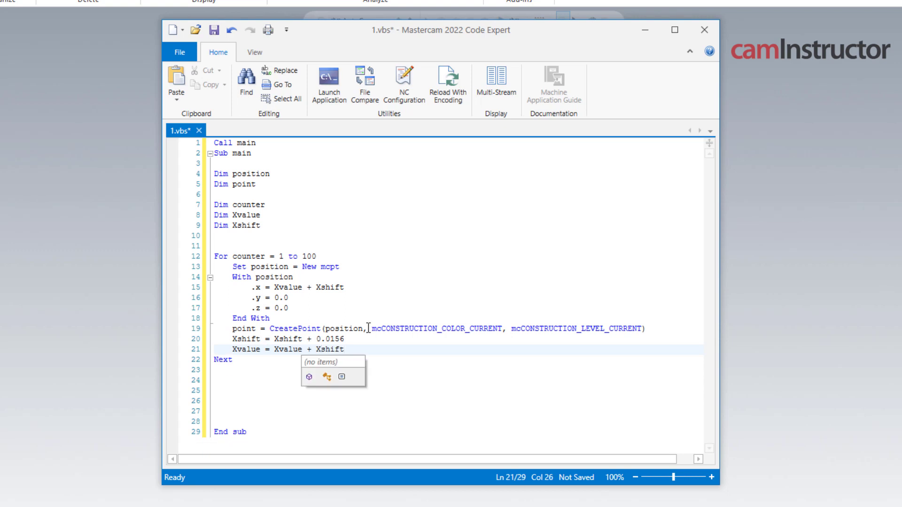
pyautogui.click(285, 225)
# - Initialize Xvalue = 0.0 and Xshift = 0.5 below the declarations
pyautogui.press('Return')
pyautogui.press('Return')
pyautogui.write('X')
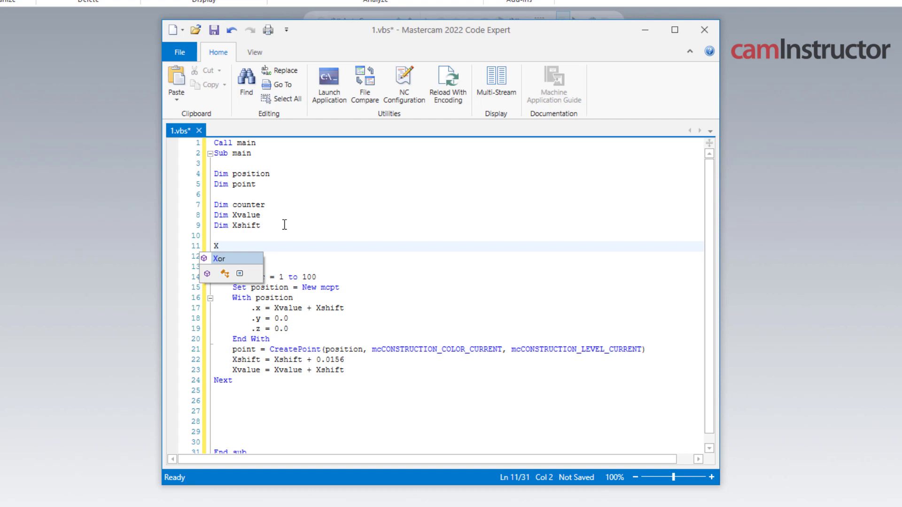
pyautogui.write('value =')
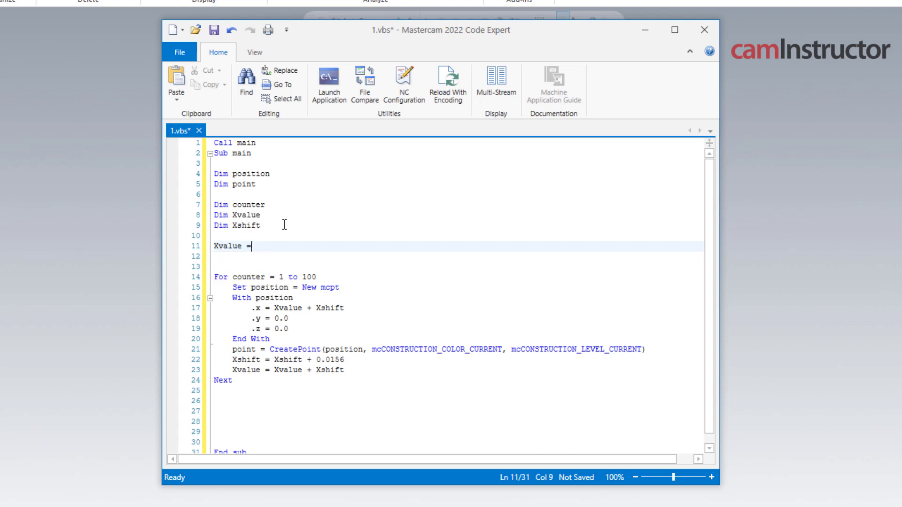
pyautogui.write(' 0.0')
pyautogui.press('Return')
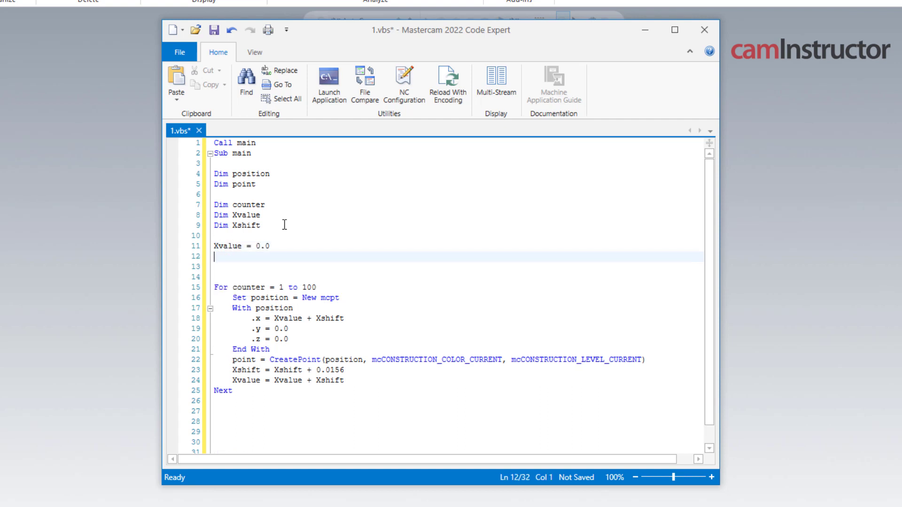
pyautogui.write('Xshift = ')
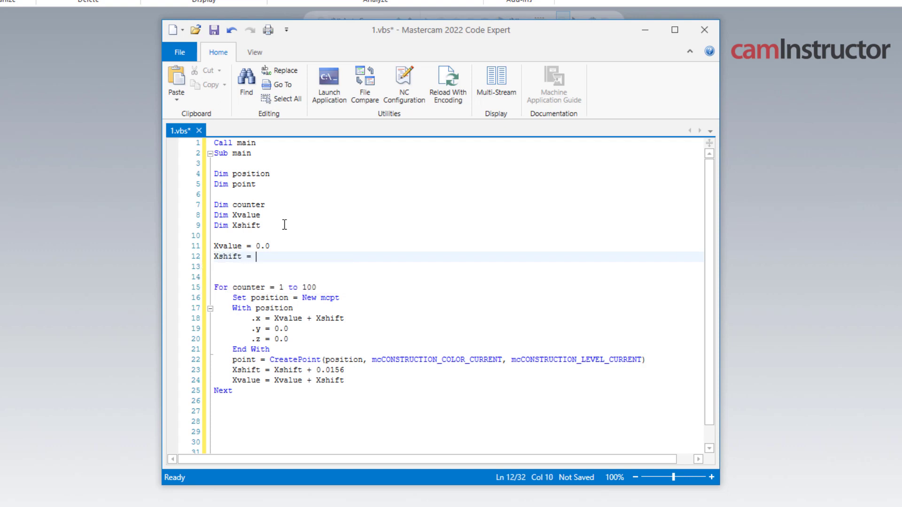
pyautogui.write('0.5')
# - Delete the spare blank lines above End sub
pyautogui.scroll(-1, 276, 410)
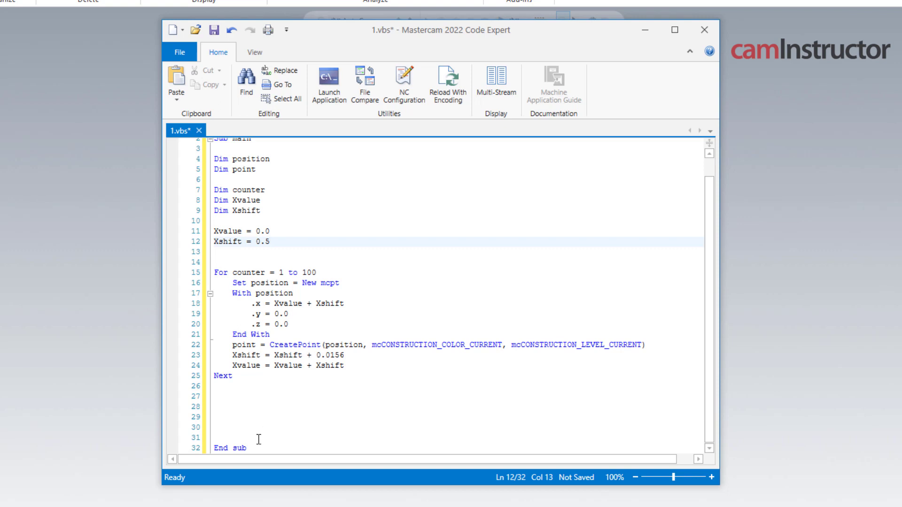
pyautogui.click(259, 438)
pyautogui.press('BackSpace')
pyautogui.press('BackSpace')
pyautogui.press('BackSpace')
pyautogui.press('BackSpace')
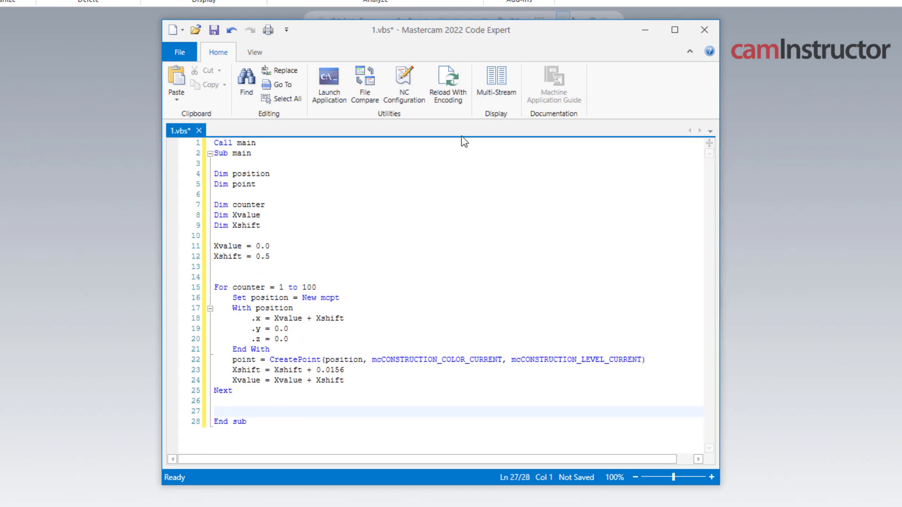
# - Save the script to the Desktop as Test Offseting.vbs
pyautogui.click(214, 31)
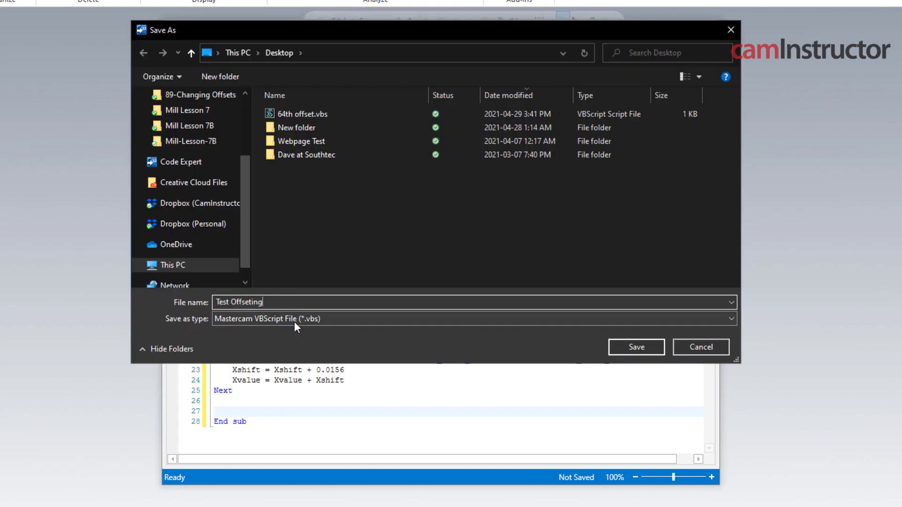
pyautogui.click(625, 347)
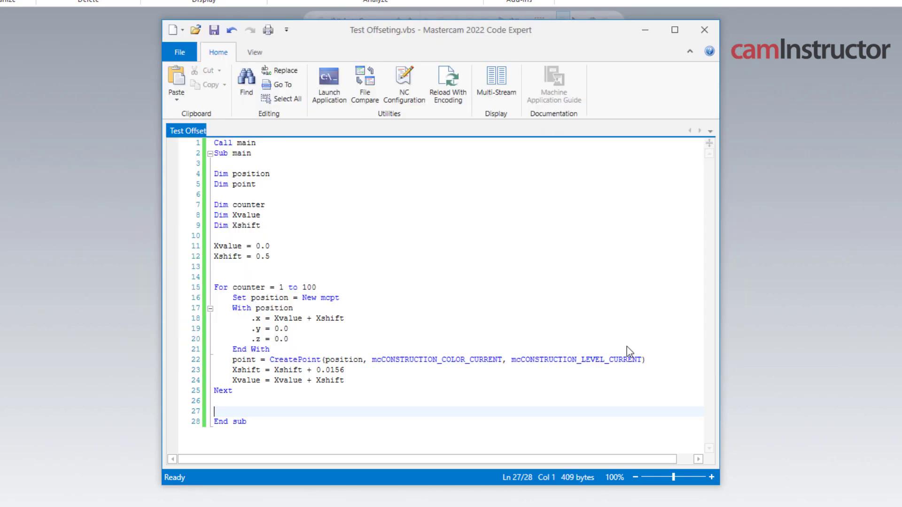
# - Close Code Expert, load Test Offseting.vbs in the VBScript runner and run it
pyautogui.click(705, 31)
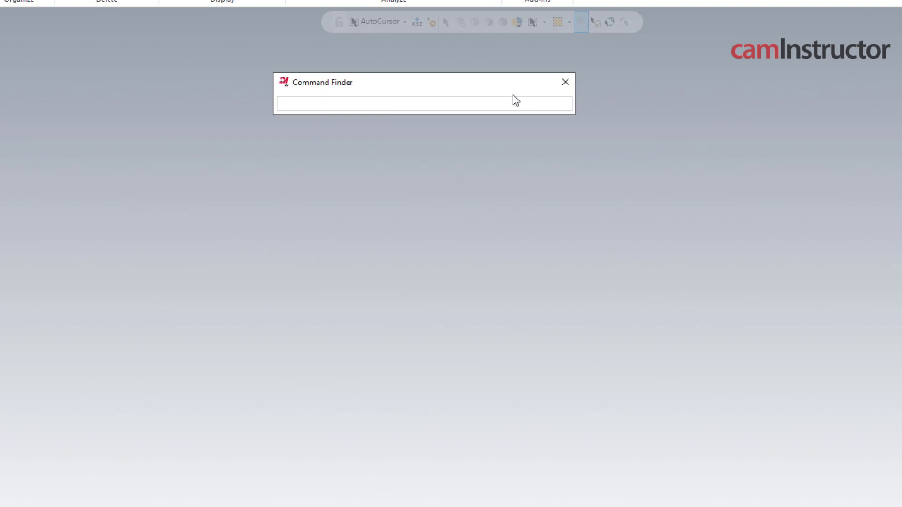
pyautogui.write('vb')
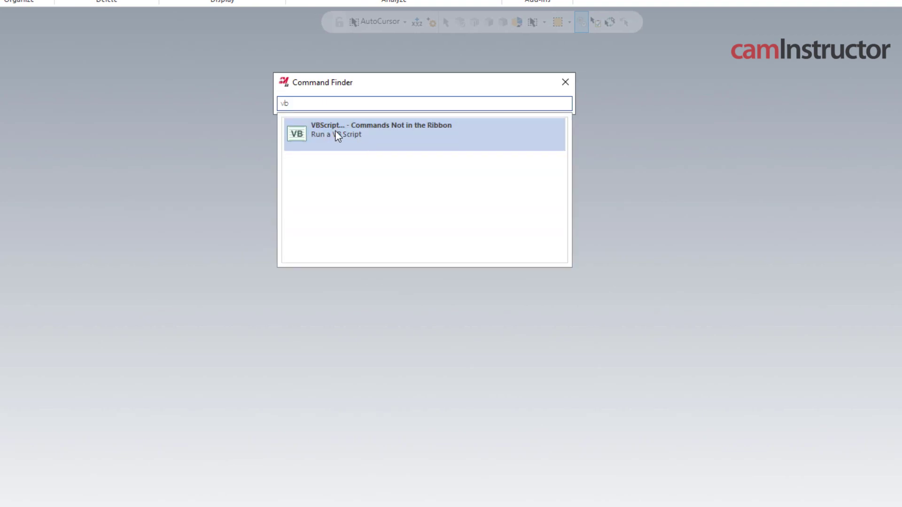
pyautogui.click(335, 131)
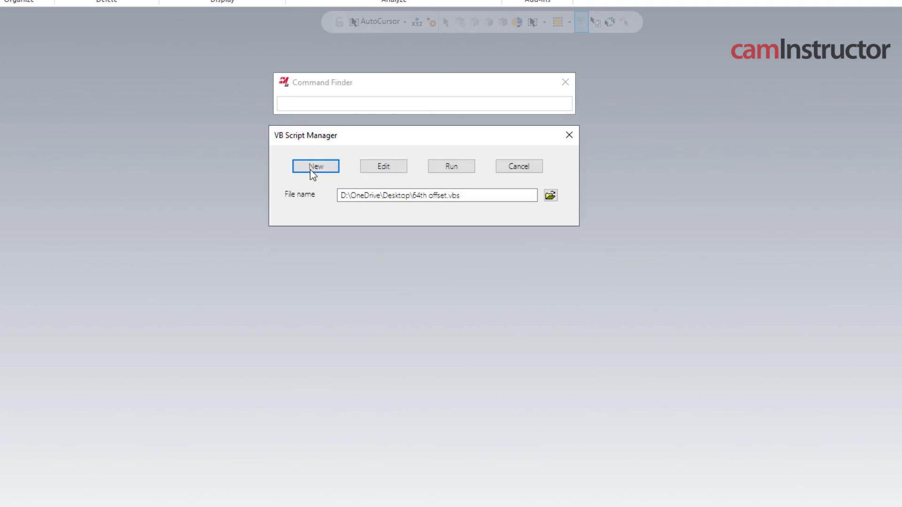
pyautogui.click(551, 195)
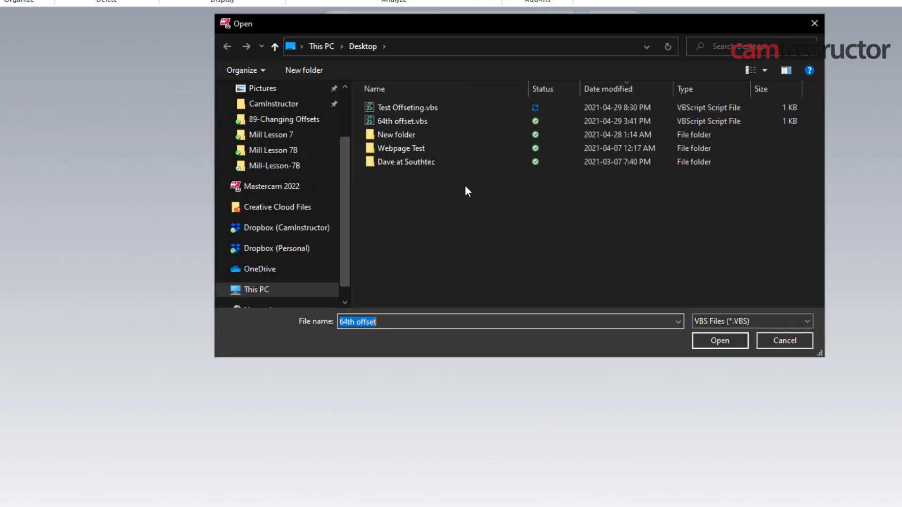
pyautogui.click(409, 107)
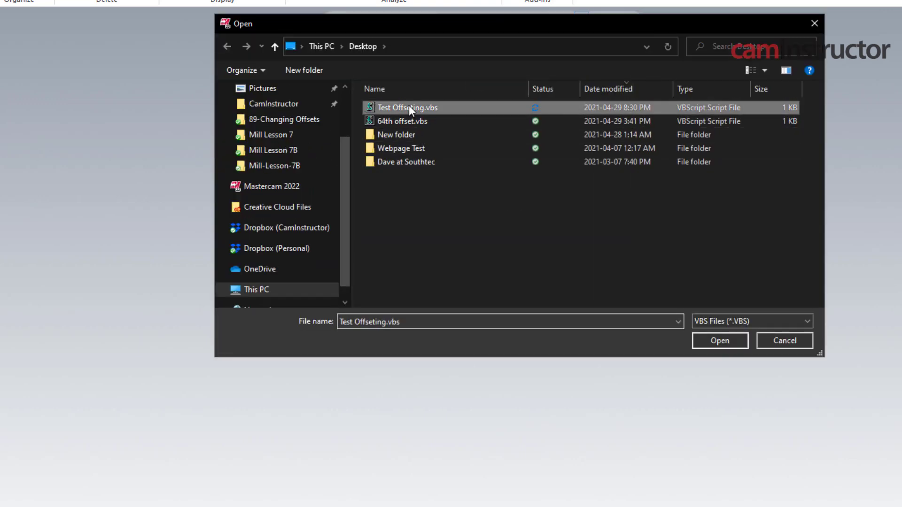
pyautogui.click(734, 343)
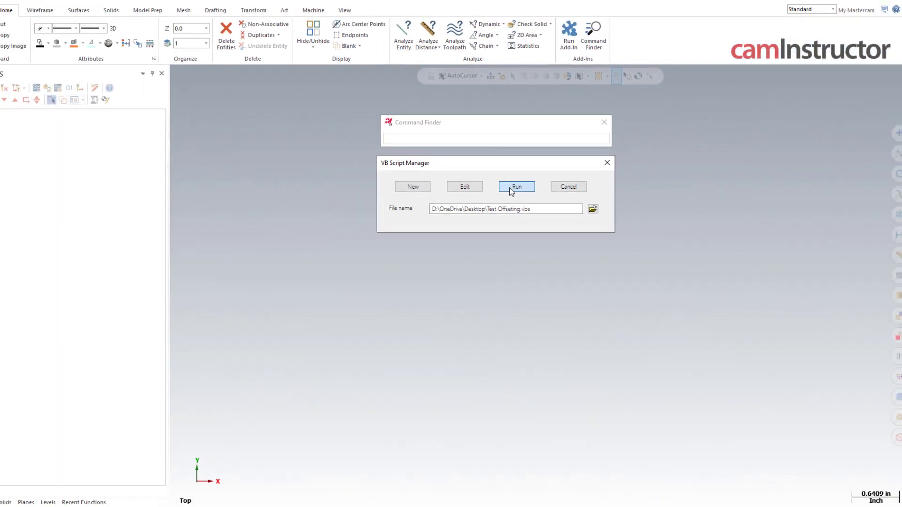
pyautogui.click(512, 187)
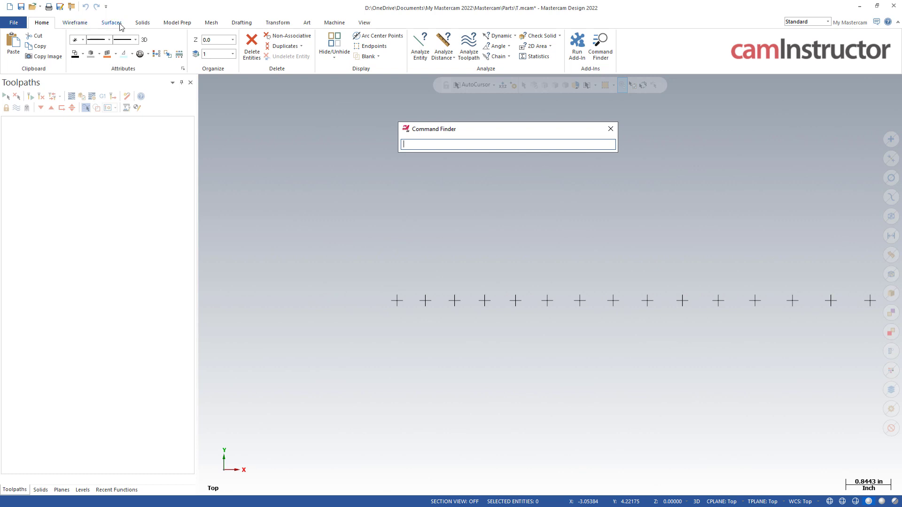
# - Add a horizontal dimension of 0.531 between the first two points, placed above them
pyautogui.click(234, 23)
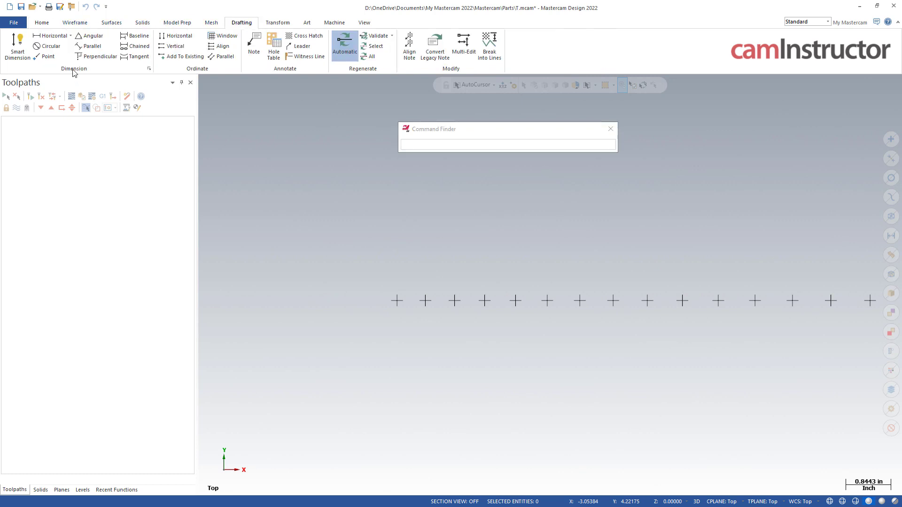
pyautogui.click(50, 37)
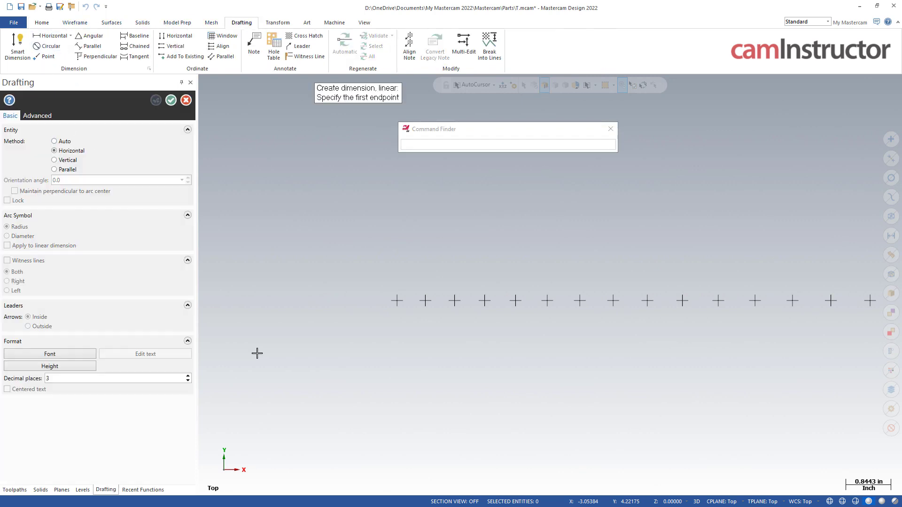
pyautogui.click(397, 300)
pyautogui.click(426, 300)
pyautogui.click(411, 291)
# - Dimension the second-to-third point gap as 0.5468, with Decimal places set to 4
pyautogui.scroll(3, 459, 312)
pyautogui.scroll(1, 459, 312)
pyautogui.click(376, 277)
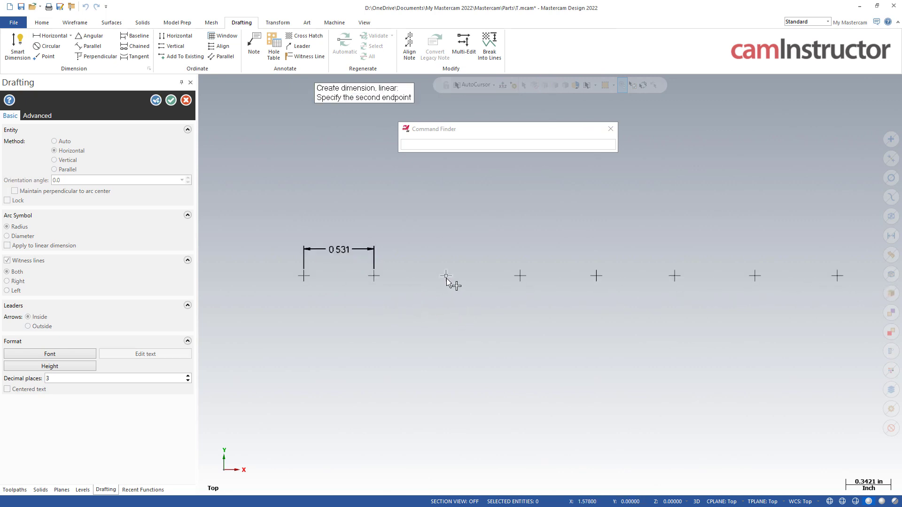
pyautogui.click(446, 277)
pyautogui.click(187, 376)
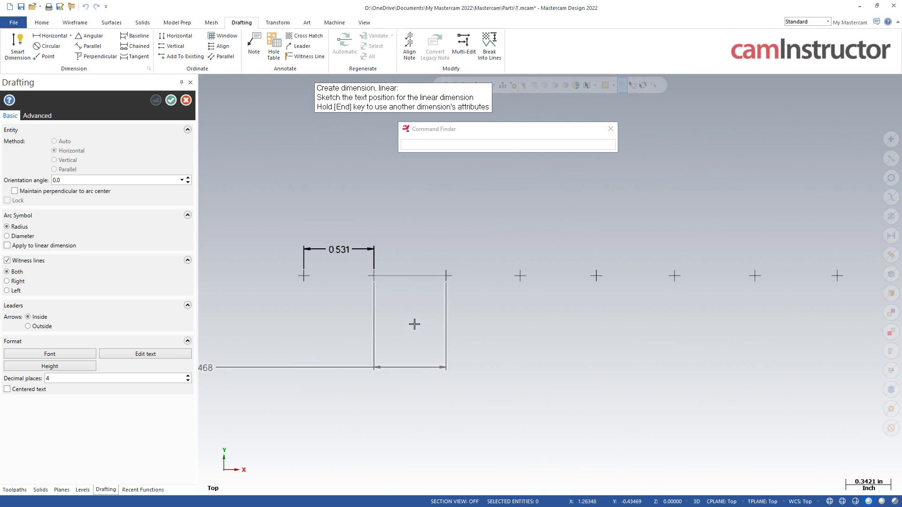
pyautogui.click(414, 254)
# - Dimension the next three gaps: 0.5624, 0.5780 and 0.5936
pyautogui.click(446, 276)
pyautogui.click(520, 277)
pyautogui.click(499, 268)
pyautogui.click(520, 276)
pyautogui.click(596, 276)
pyautogui.click(561, 268)
pyautogui.click(596, 277)
pyautogui.click(675, 276)
pyautogui.click(660, 269)
# - Finish dimensioning and window-select all the dimensions and dimensioned points
pyautogui.click(186, 100)
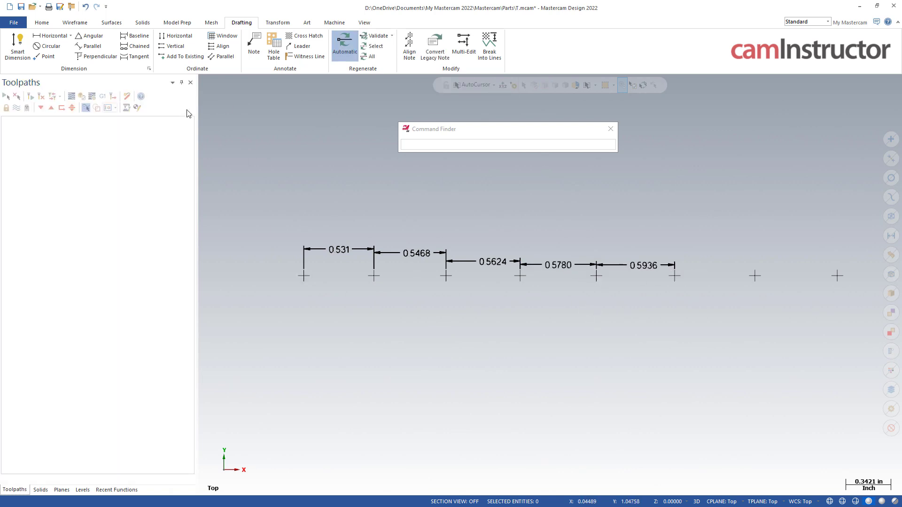
pyautogui.click(611, 128)
pyautogui.scroll(-1, 618, 251)
pyautogui.scroll(2, 540, 233)
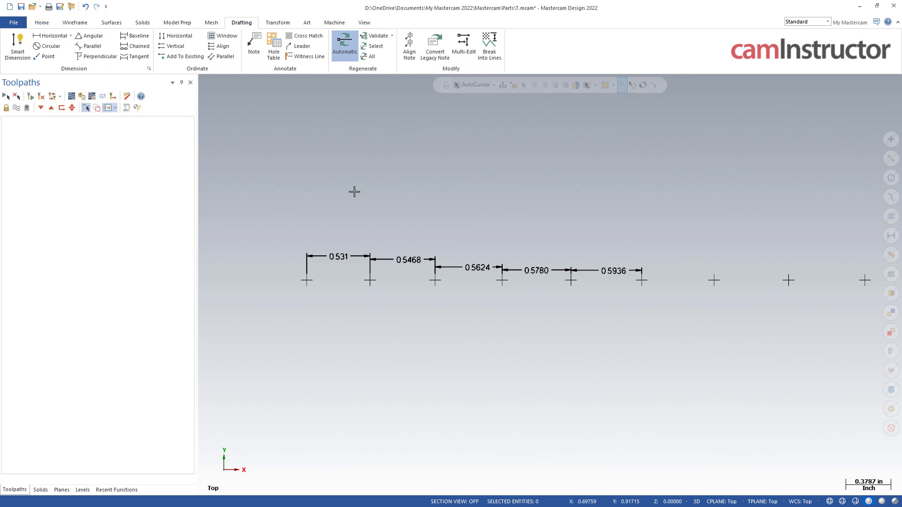
pyautogui.moveTo(344, 306); pyautogui.dragTo(762, 309)
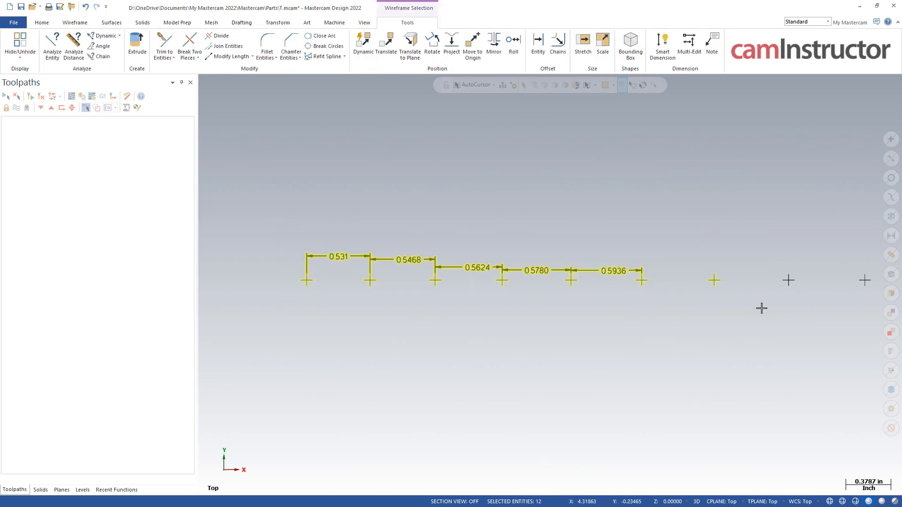